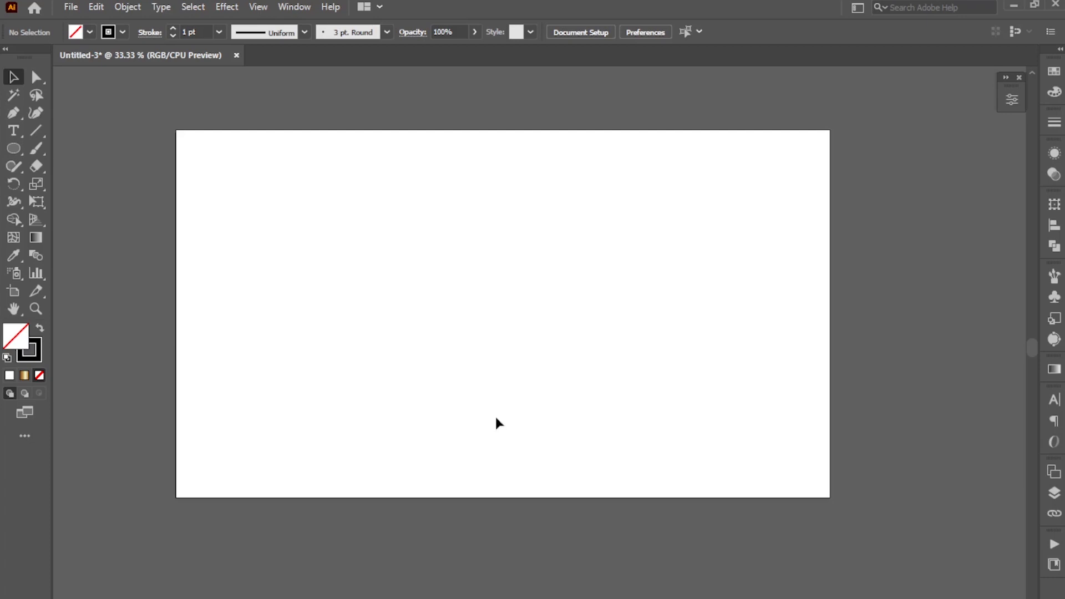
Draw a polar grid of concentric circles near the artboard's centre and delete its radial divider lines.
drag(37, 128, 97, 201)
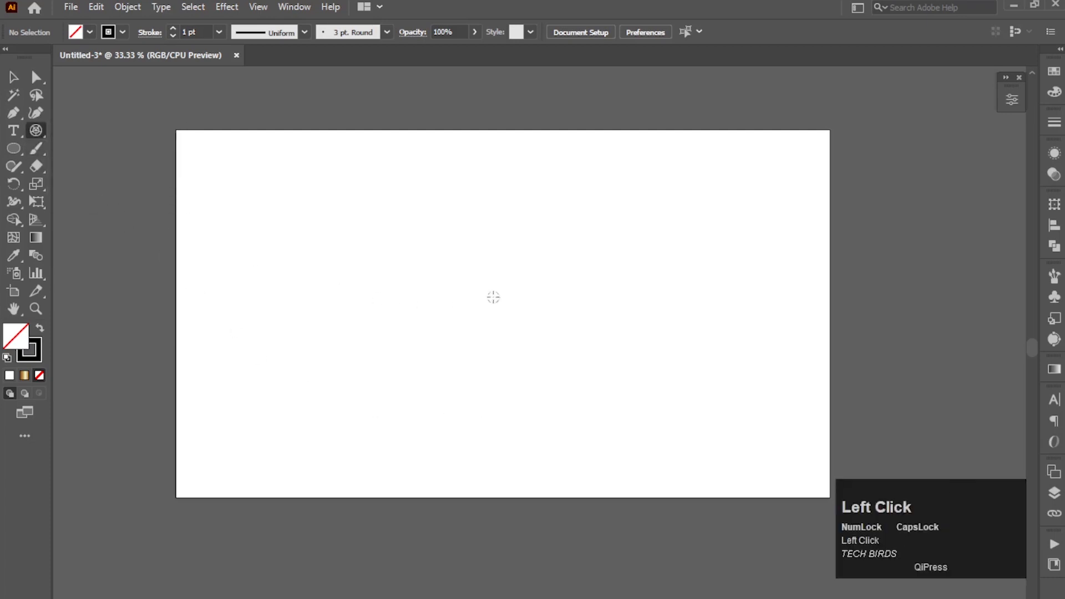
drag(493, 297, 541, 382)
click(36, 77)
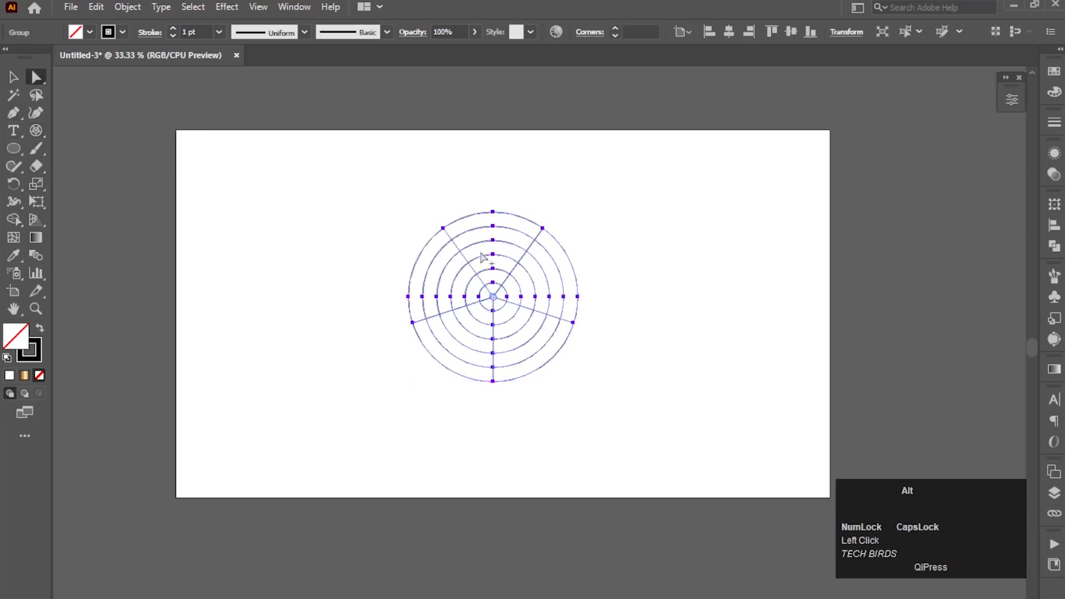
scroll(482, 272, up, 1)
click(300, 323)
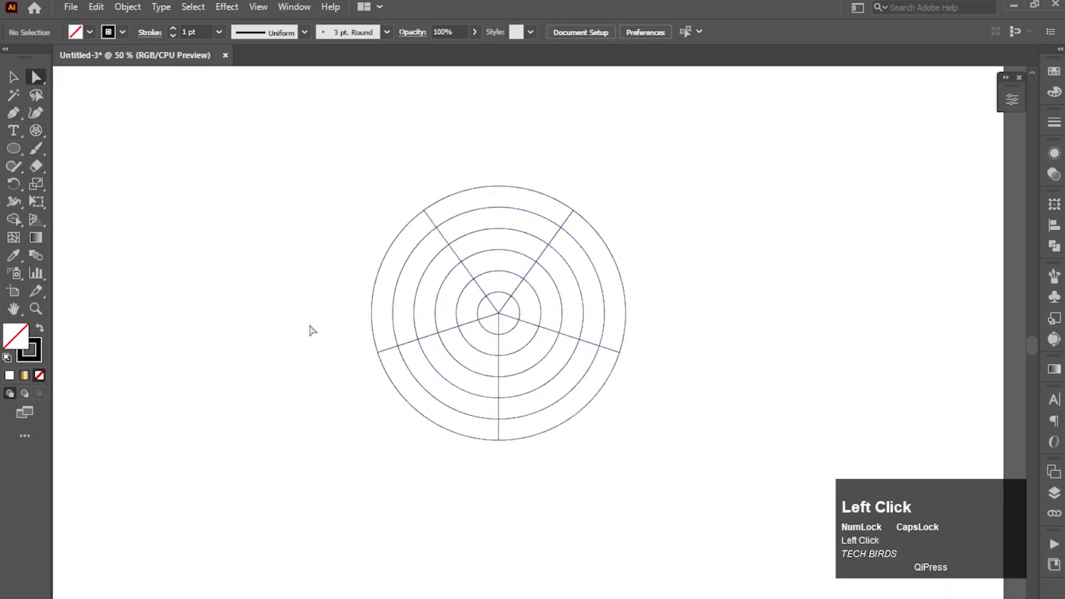
drag(495, 304, 509, 336)
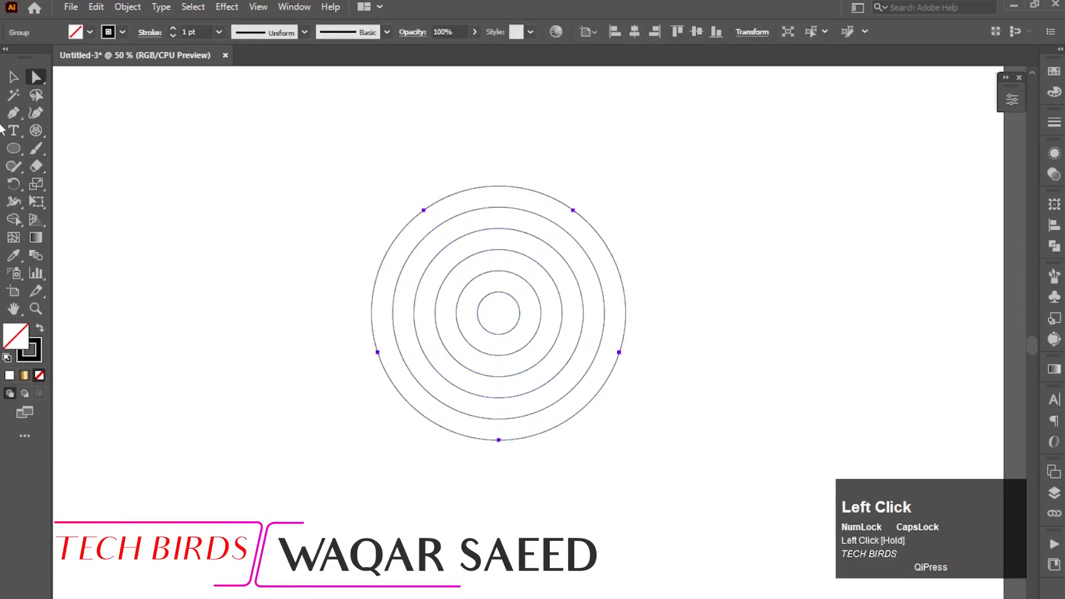
Copy the concentric circles rotated 60° about their lowest anchor point, repeating the transformation four times to form a six-part ring.
click(13, 77)
drag(327, 178, 656, 442)
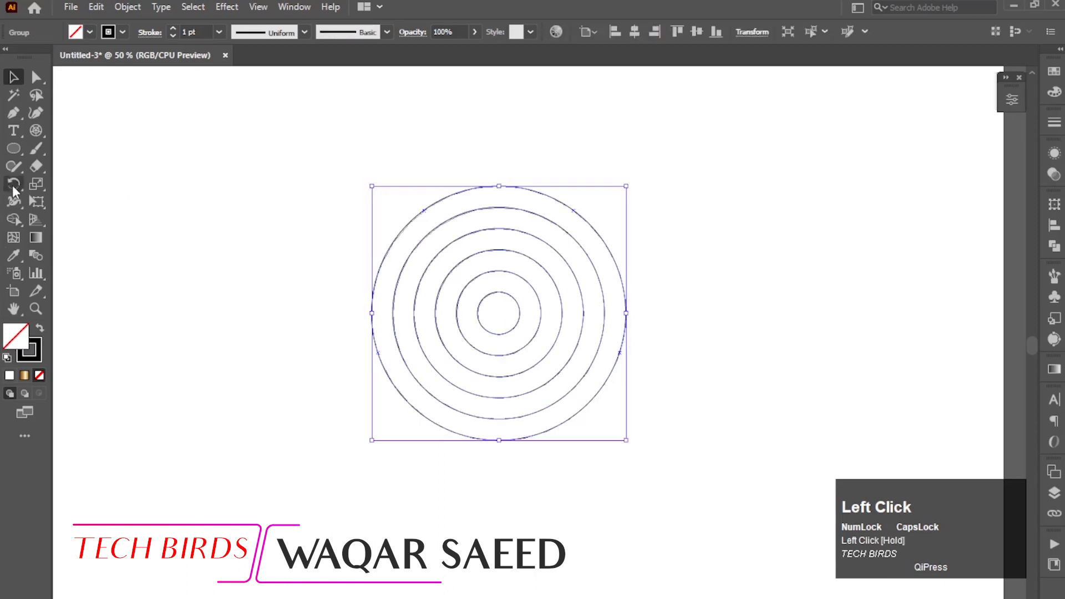
click(14, 184)
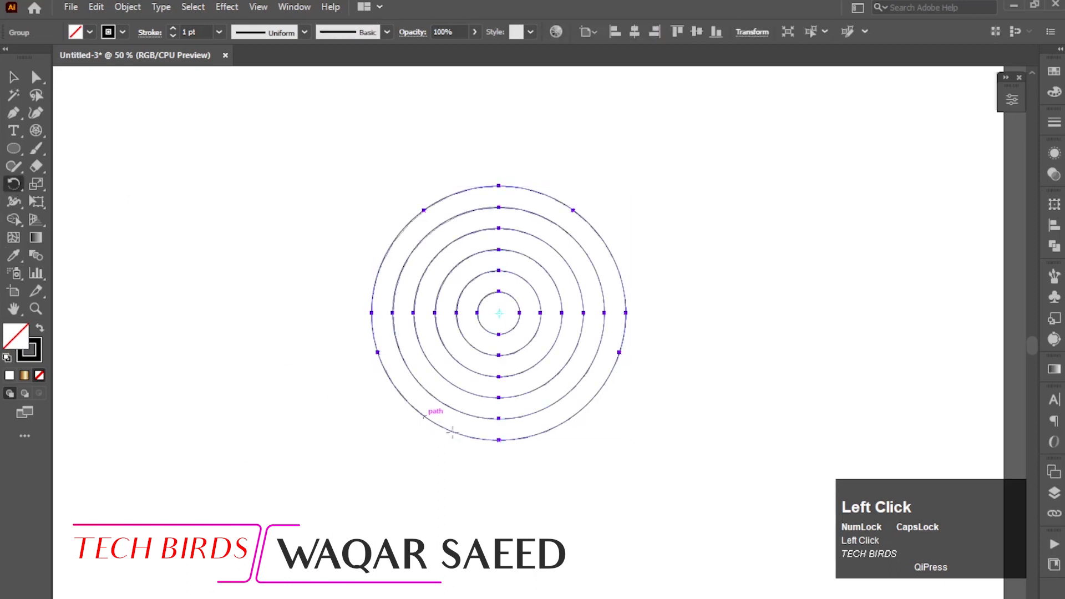
alt+click(498, 439)
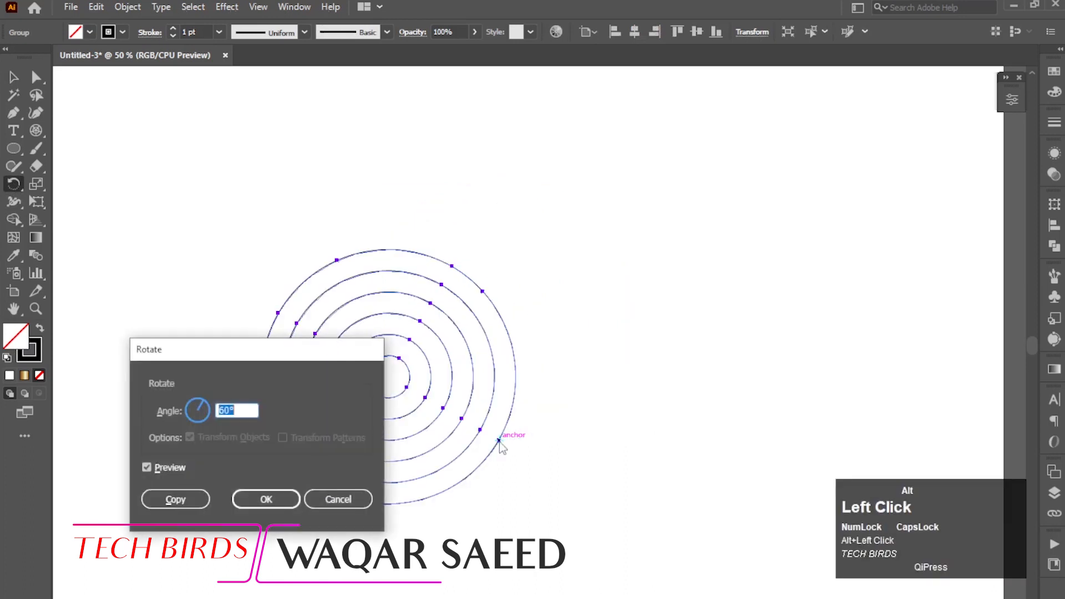
click(167, 500)
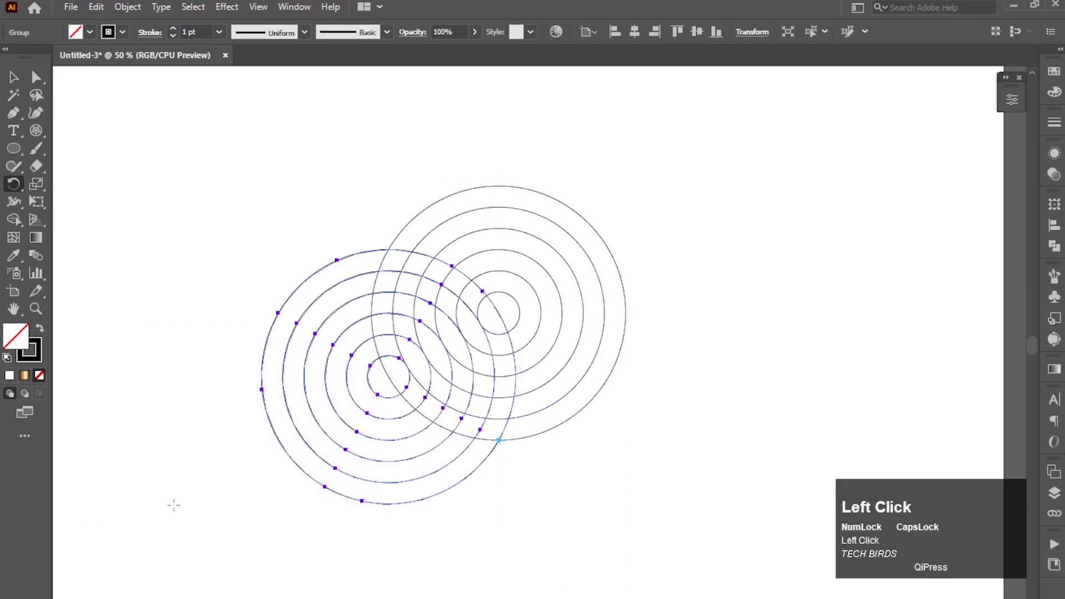
key(ctrl+d)
key(ctrl+d)
key(ctrl+d)
key(ctrl+d)
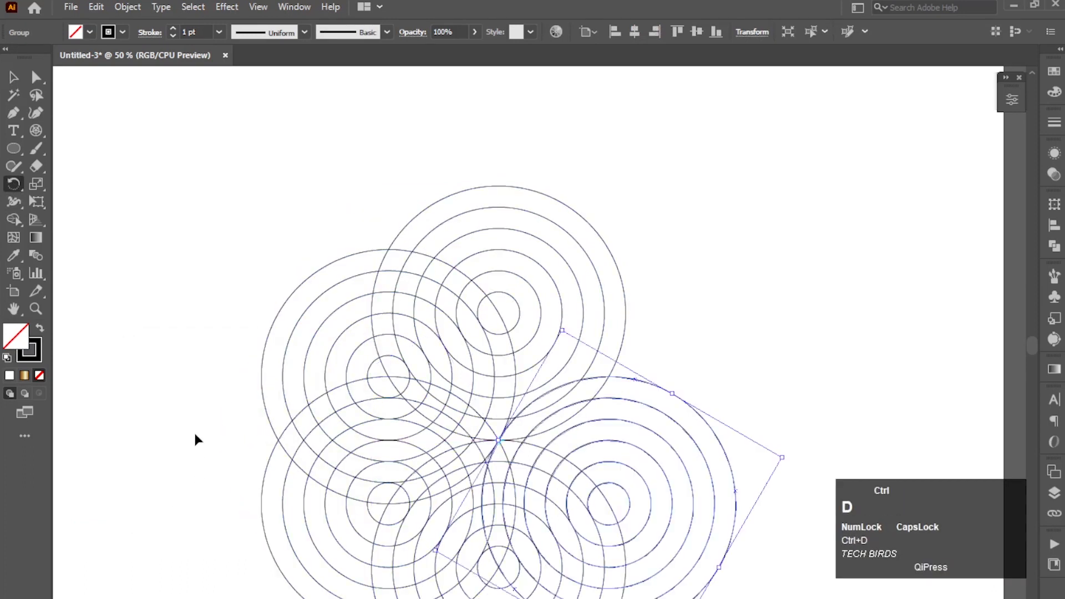
With black fill and no stroke, merge segments of all the circles into a large arc ending in an inward leaf-shaped hook using Shape Builder.
click(14, 78)
drag(206, 162, 692, 597)
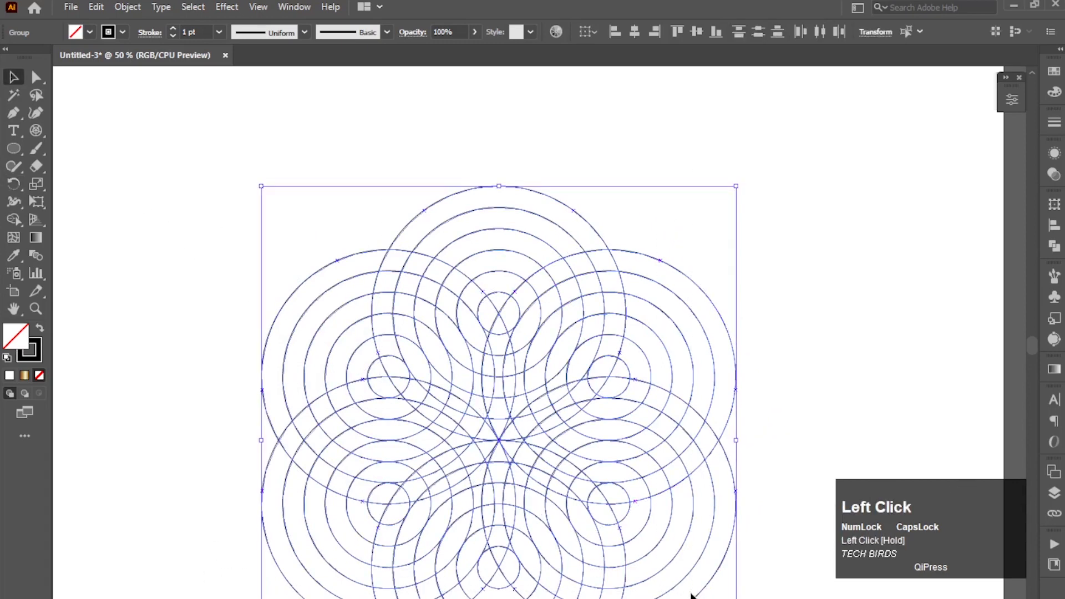
click(14, 220)
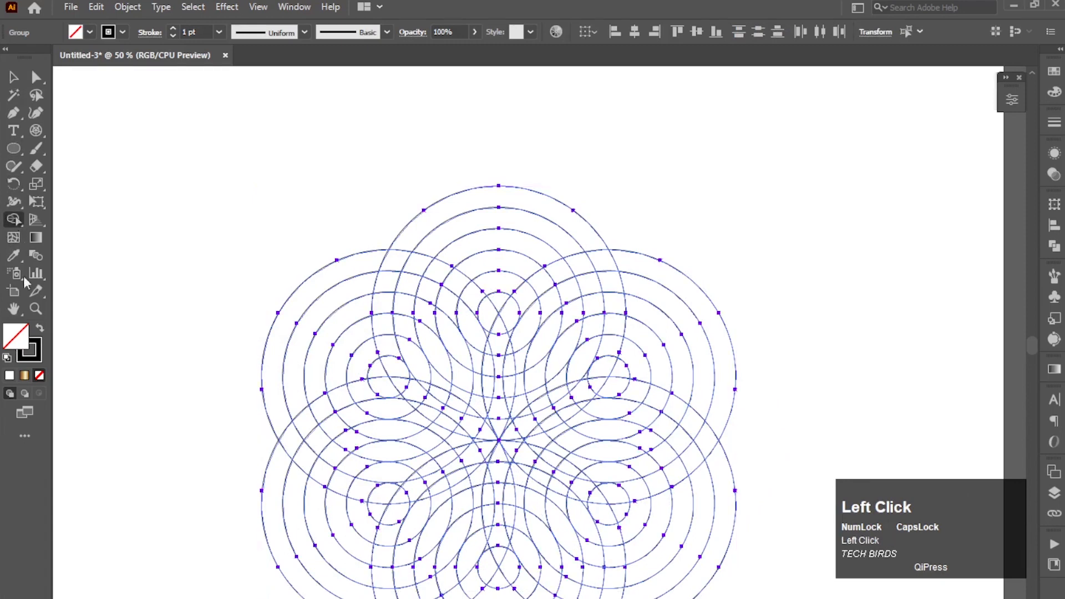
click(40, 328)
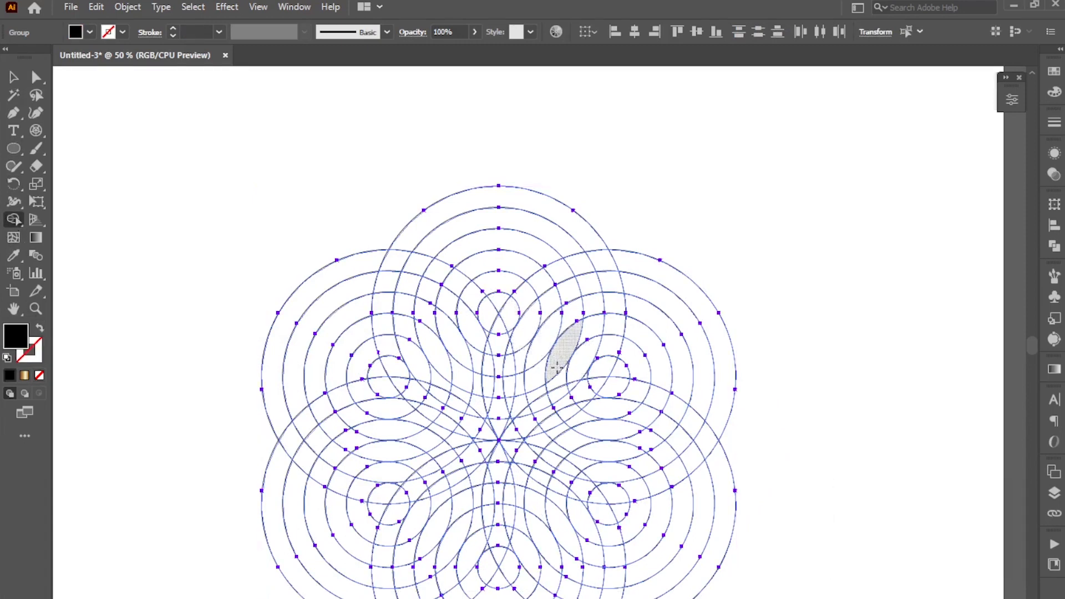
mouse_move(419, 262)
mouse_down()
mouse_move(432, 241)
mouse_move(502, 211)
mouse_move(535, 216)
mouse_move(571, 244)
mouse_move(589, 336)
mouse_move(577, 375)
mouse_move(543, 410)
mouse_move(537, 355)
mouse_up()
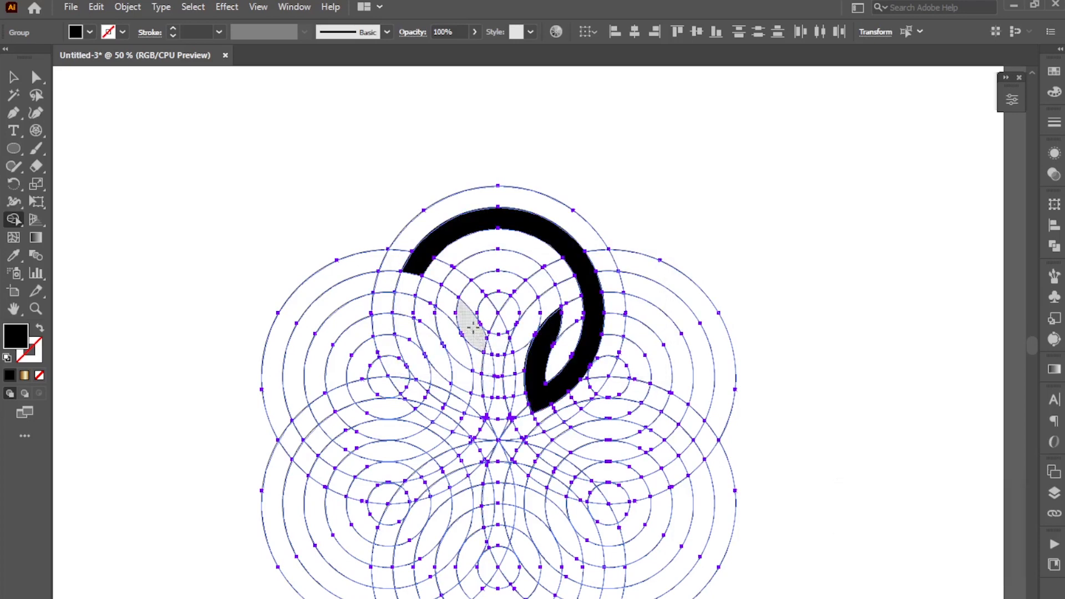
Merge the inner regions of the uppermost circles into a black Y-shaped form with a rounded head using Shape Builder.
mouse_move(472, 308)
mouse_down()
mouse_move(498, 281)
mouse_move(532, 298)
mouse_move(499, 363)
mouse_up()
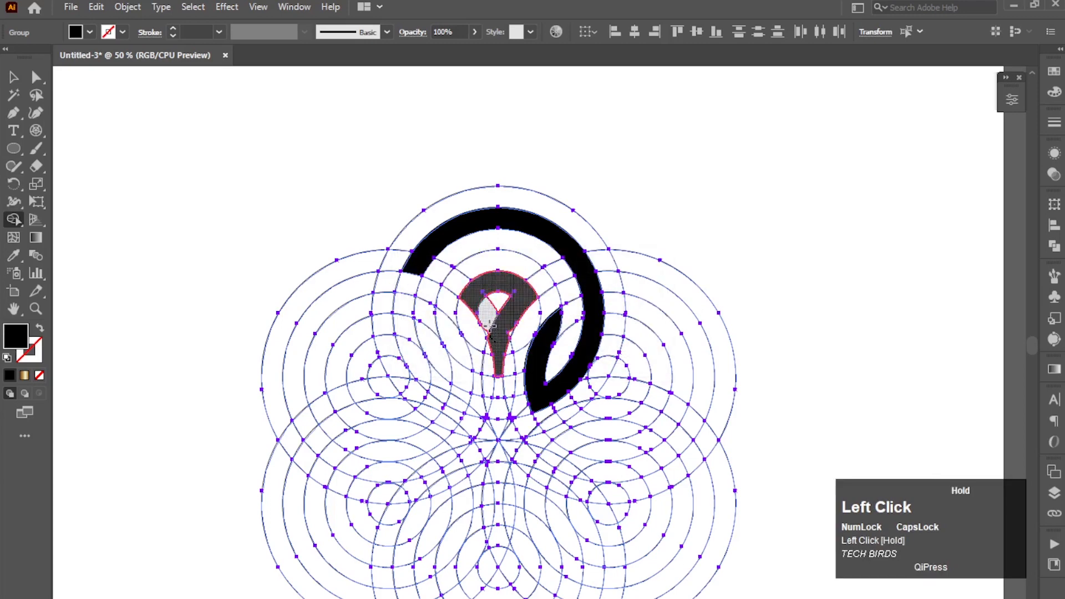
mouse_move(490, 324)
mouse_down()
mouse_move(501, 333)
mouse_move(517, 322)
mouse_up()
scroll(497, 345, up, 2)
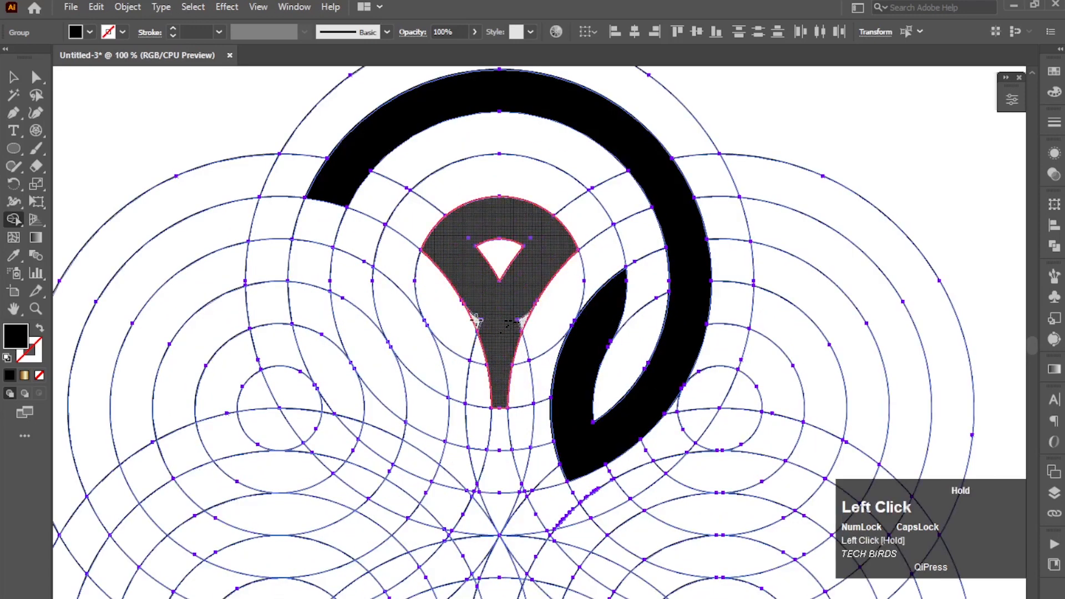
drag(509, 322, 502, 322)
Move the whole circle artwork up so that it fits within the artboard.
scroll(488, 330, down, 2)
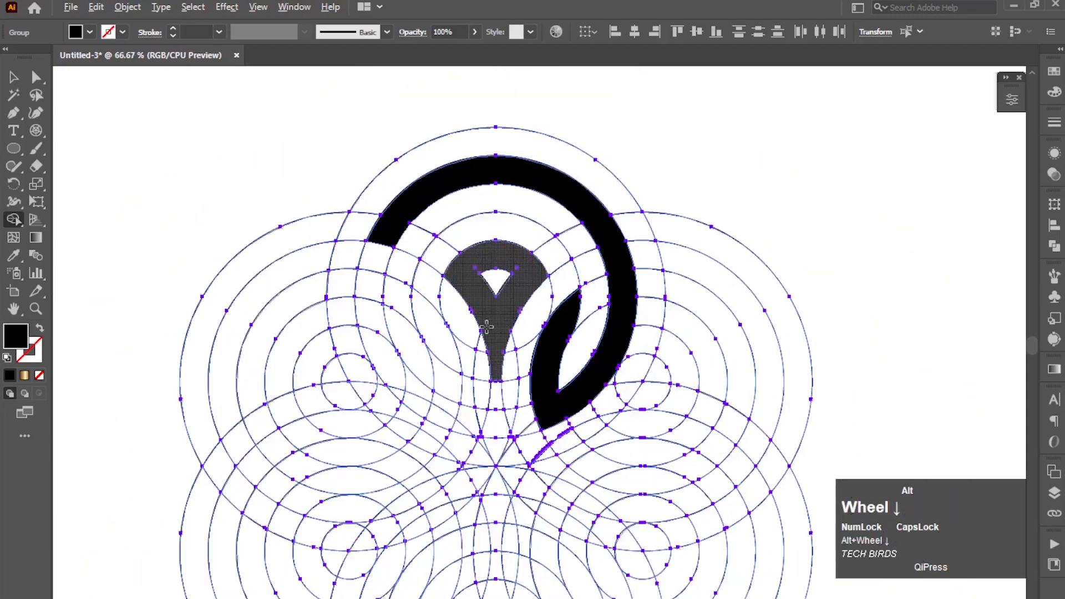
scroll(417, 311, down, 1)
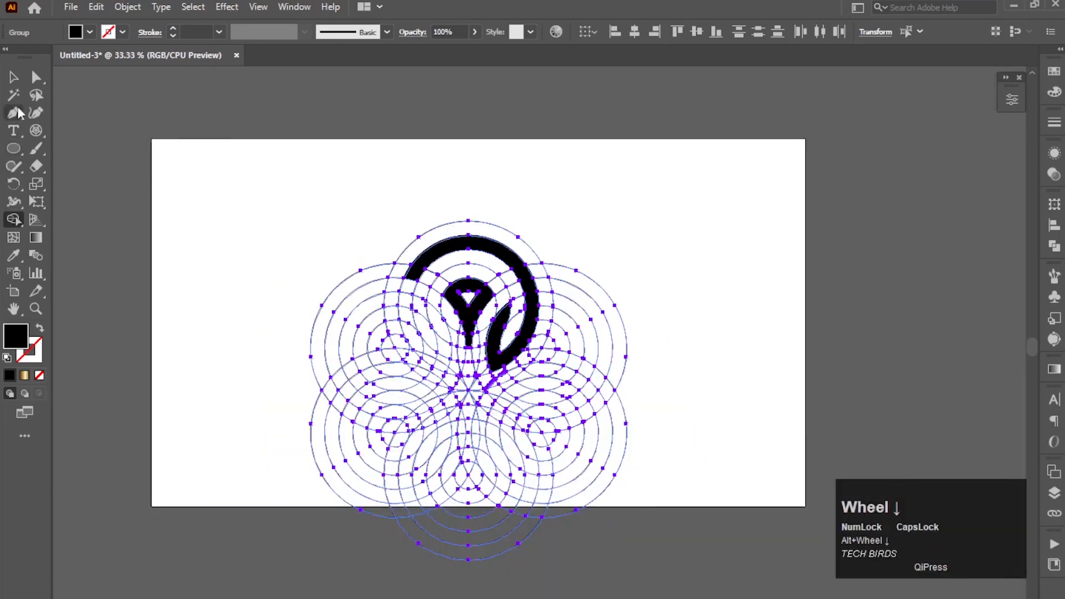
click(13, 78)
drag(226, 185, 638, 540)
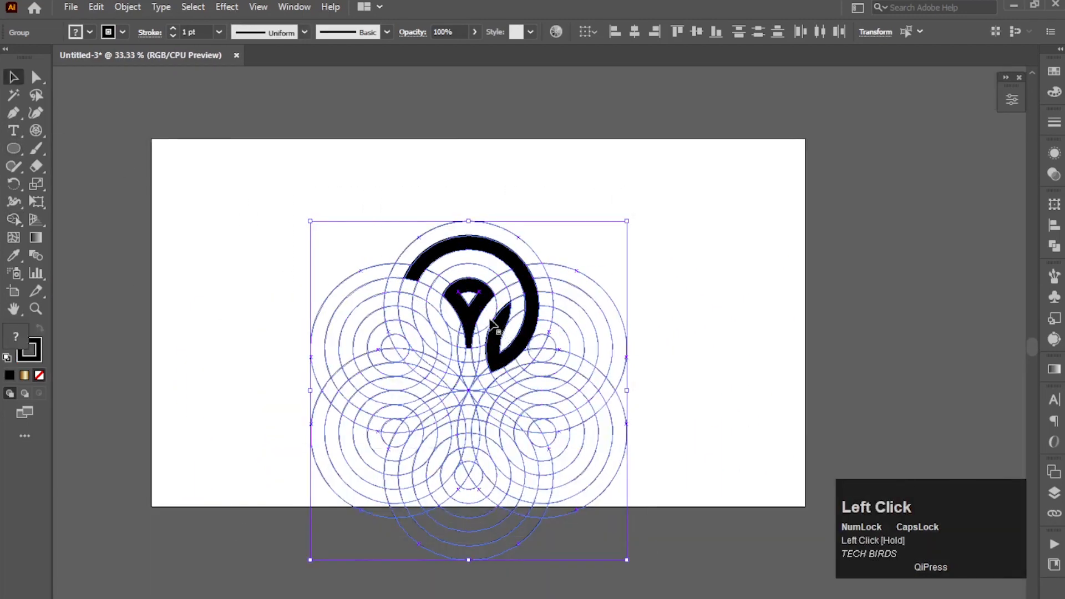
drag(472, 319, 476, 285)
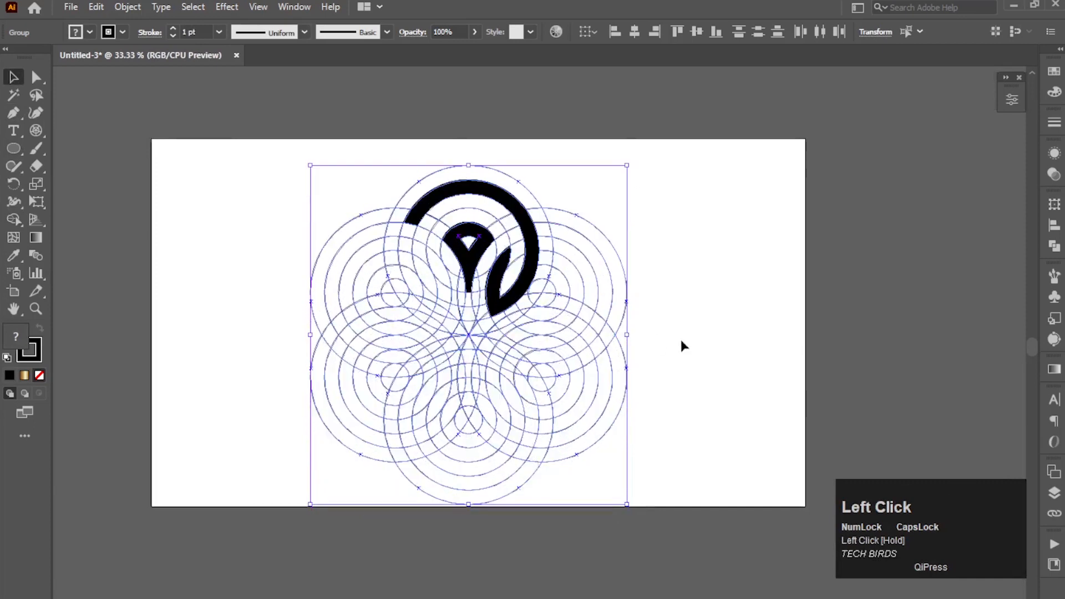
click(680, 342)
Ungroup the circle group containing the black shapes twice to free them as separate objects.
click(496, 285)
right_click(496, 284)
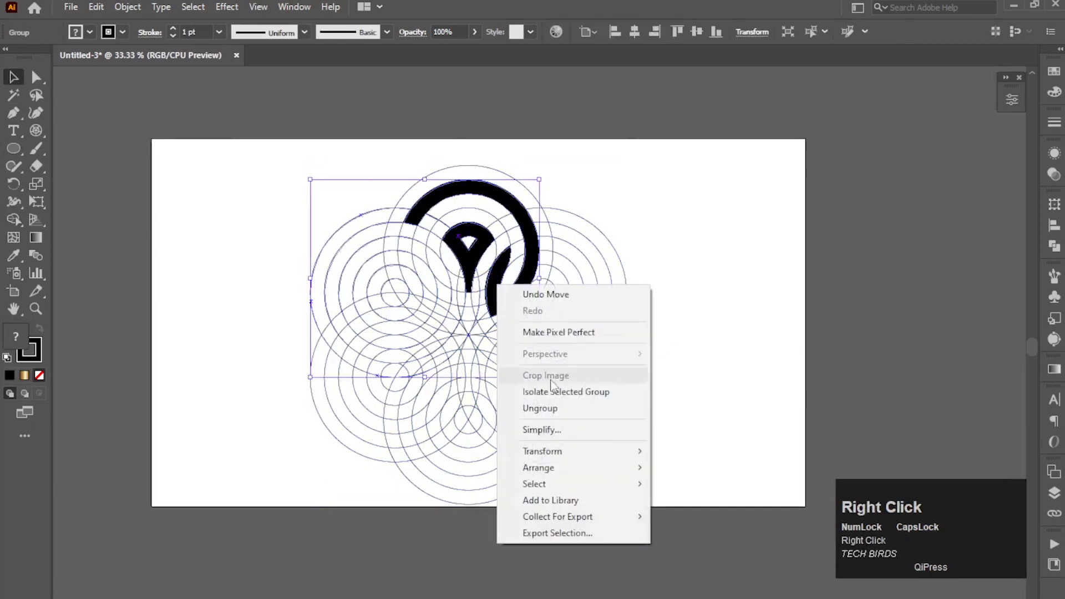
click(552, 408)
right_click(475, 261)
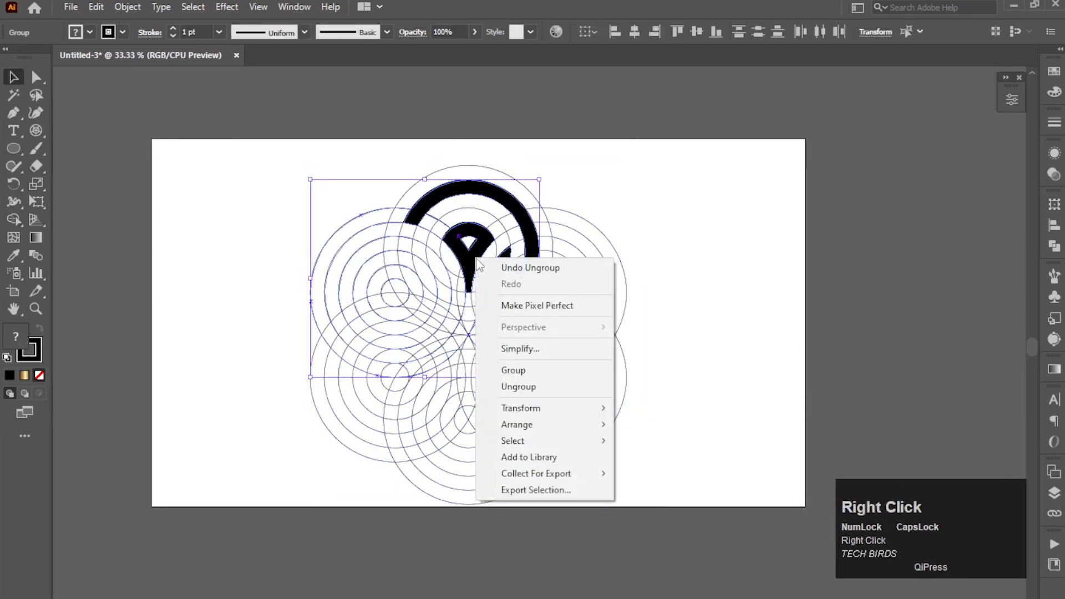
click(530, 388)
click(537, 316)
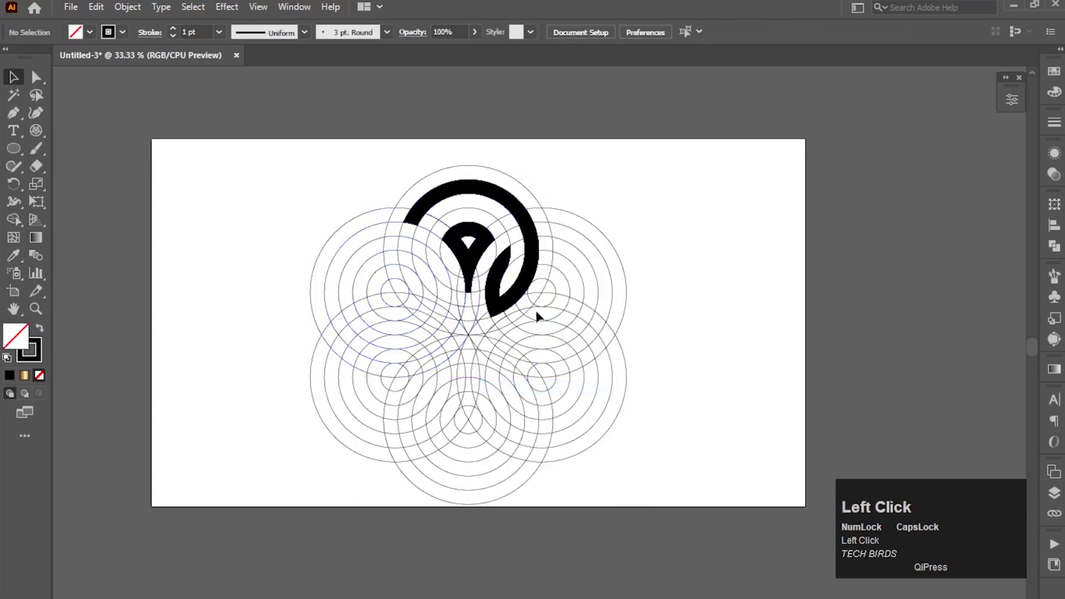
Delete all the construction circles, keeping only the black arc and the inner Y-shaped form.
click(473, 266)
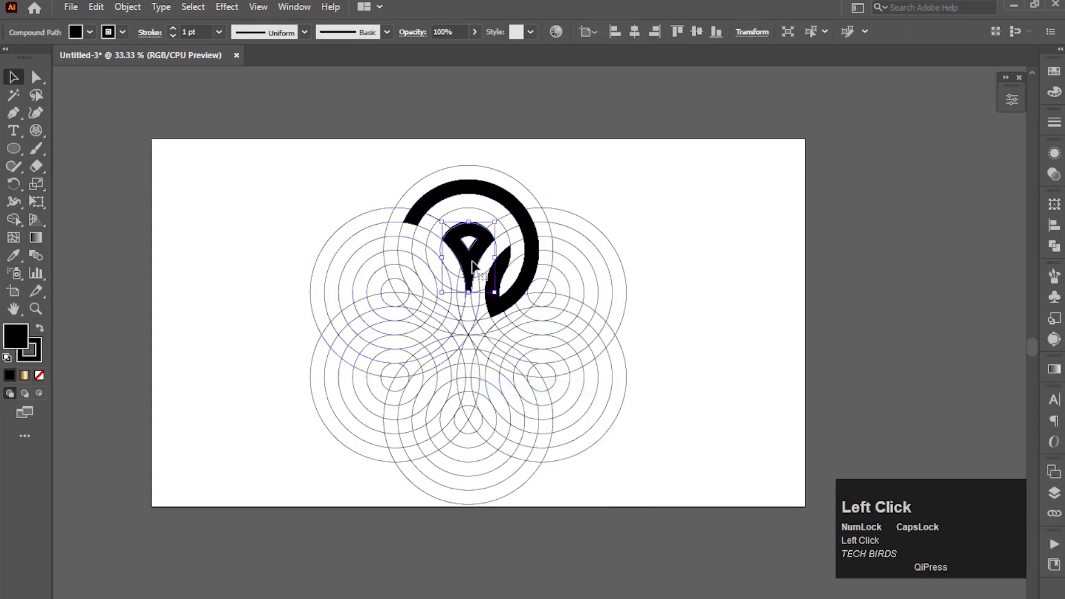
shift+click(509, 305)
drag(626, 245, 177, 498)
key(Delete)
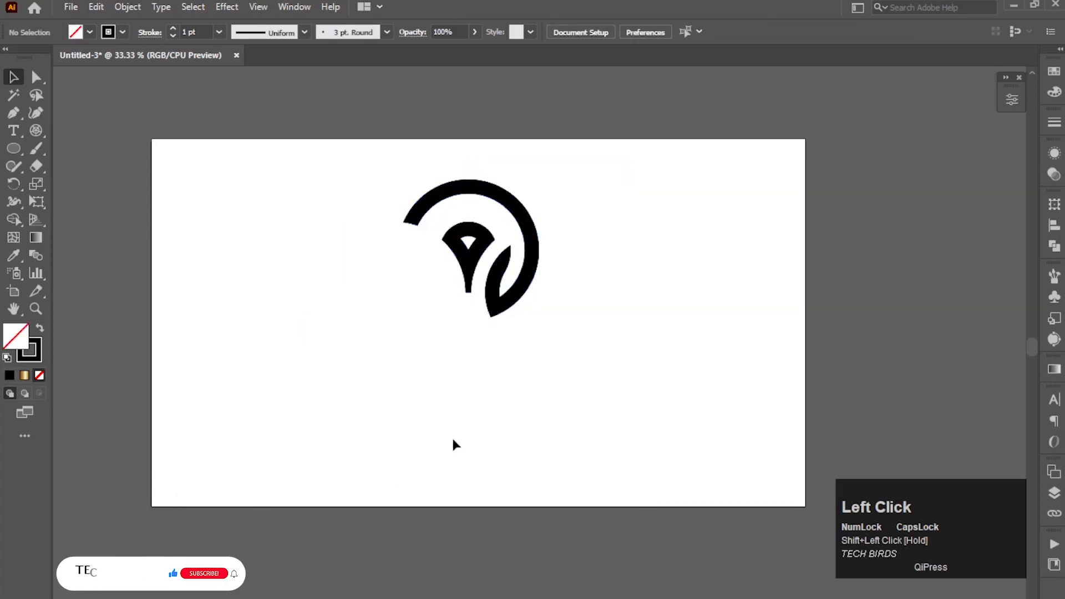
Group the black arc and the inner Y-shaped form into one object.
click(572, 264)
drag(571, 263, 422, 289)
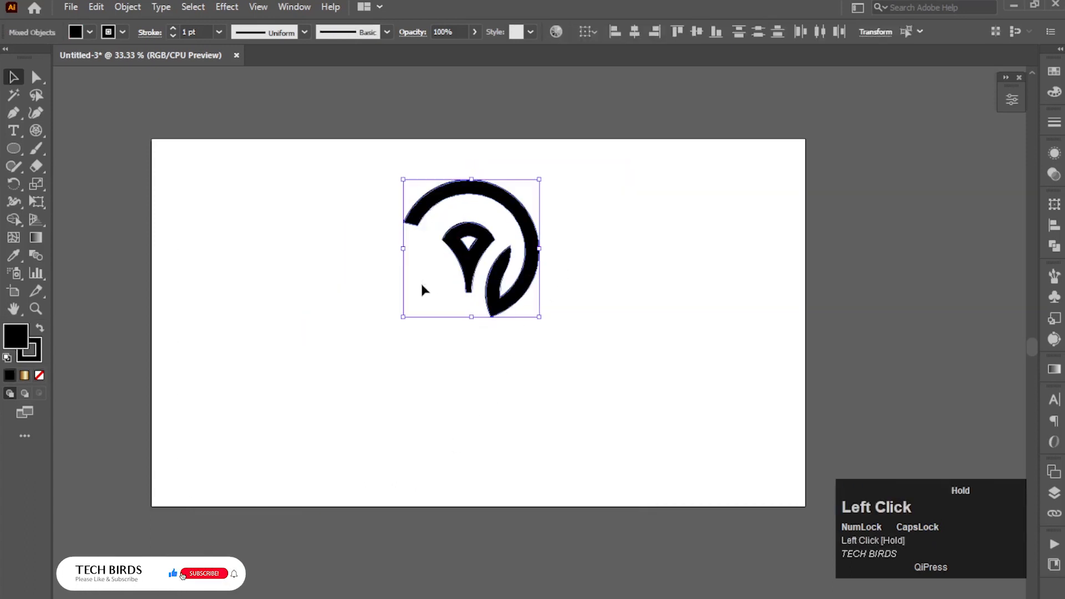
right_click(471, 263)
click(503, 368)
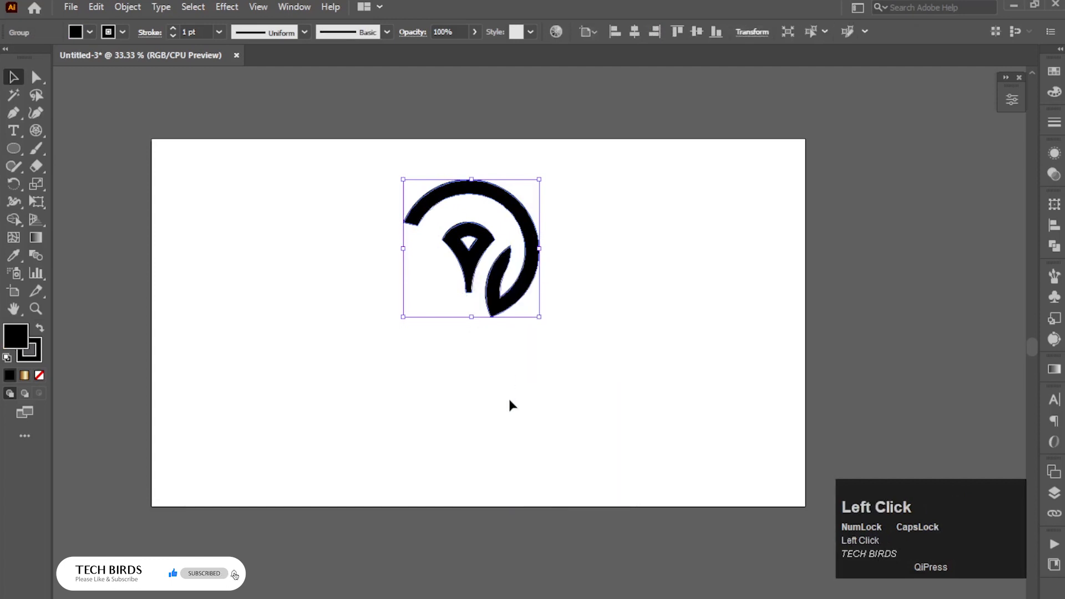
Open the Metals gradient swatch library for the selected logo group.
click(1054, 72)
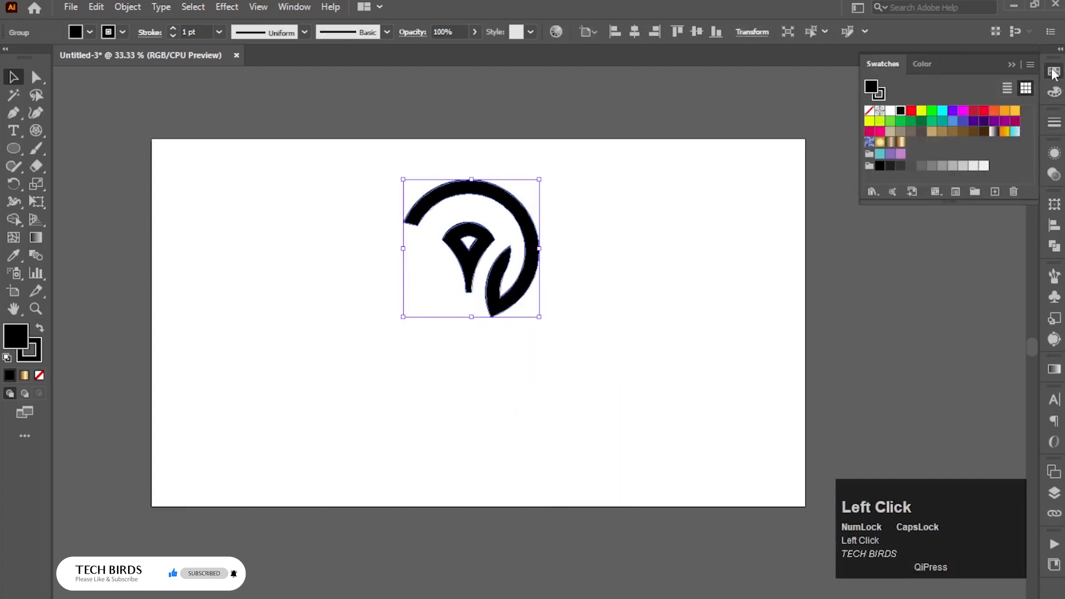
click(1054, 74)
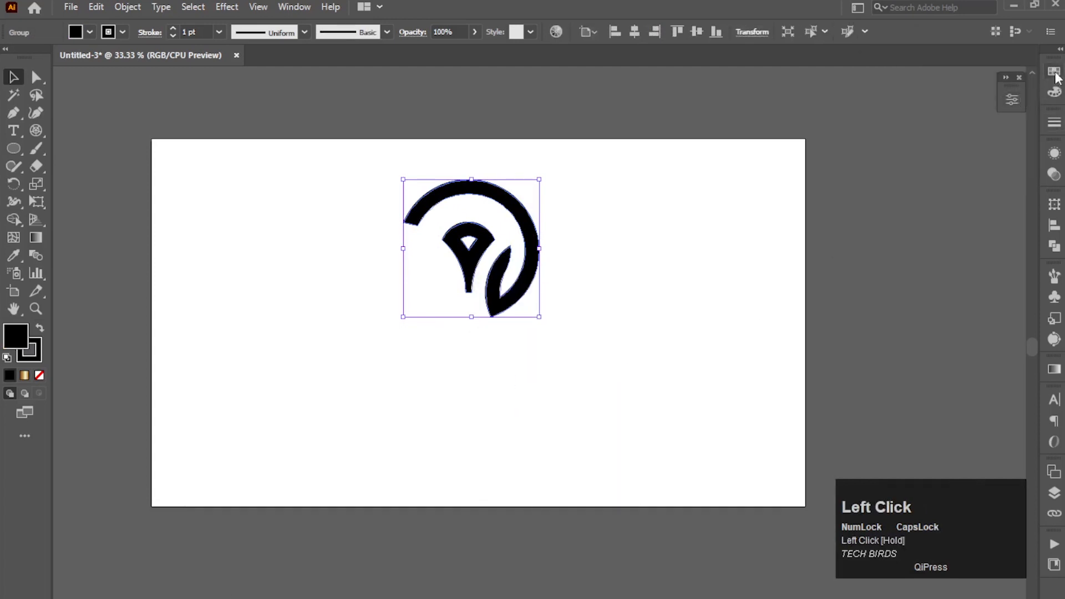
click(1054, 73)
click(872, 192)
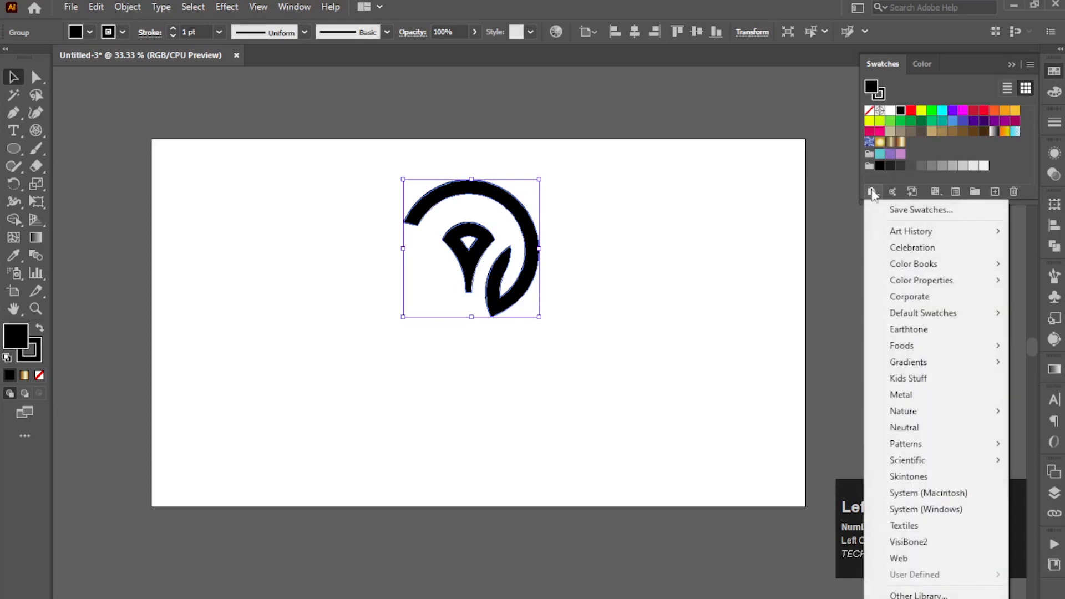
mouse_move(893, 366)
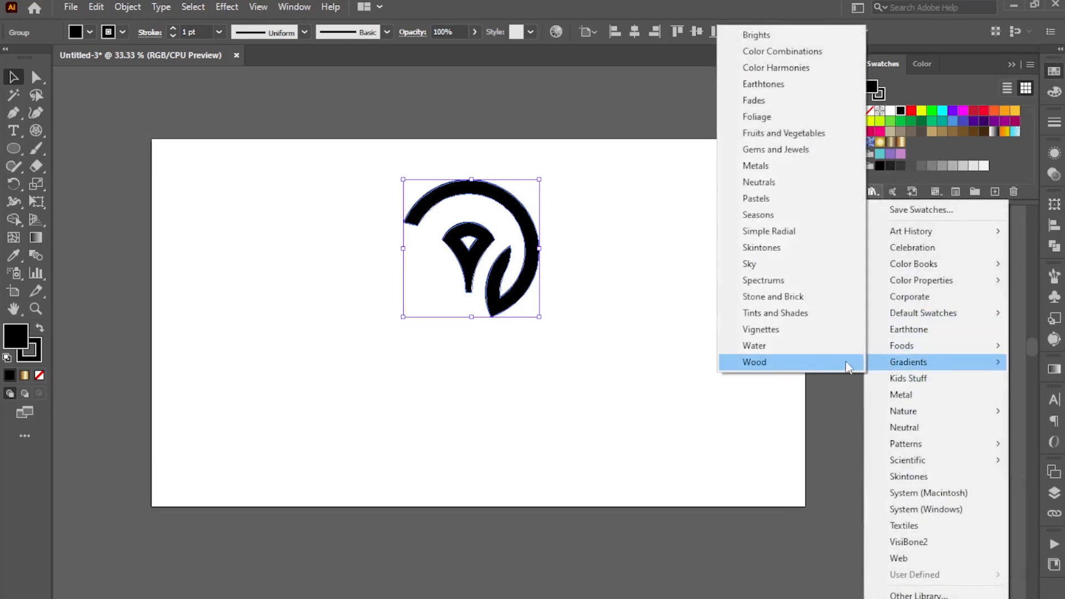
click(773, 166)
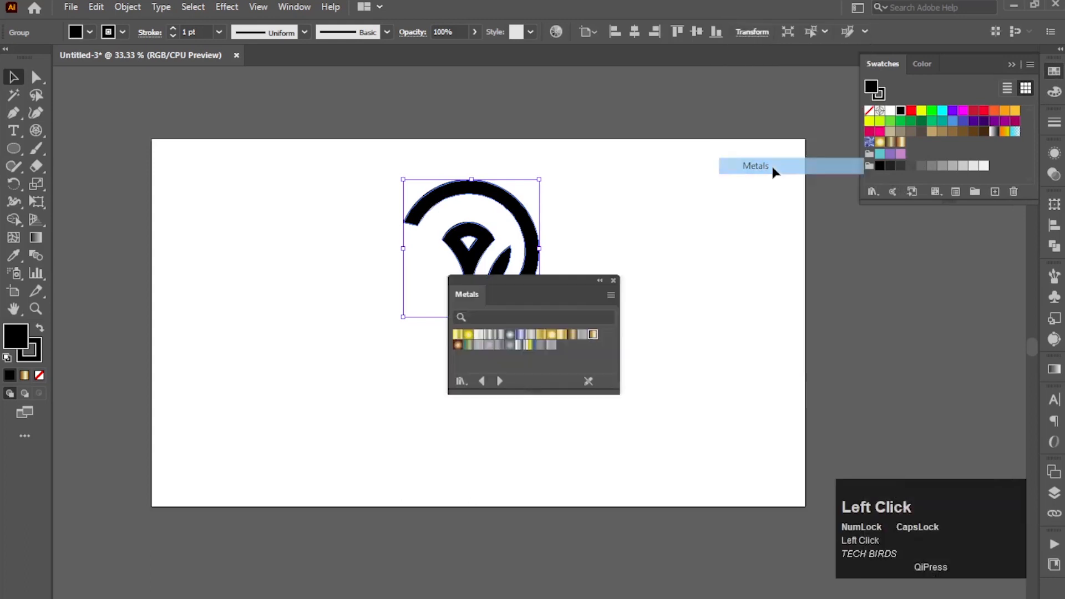
Try the Dull Brass and a darker brown metallic gradient on the logo, then fill it with a grey metallic gradient.
click(542, 335)
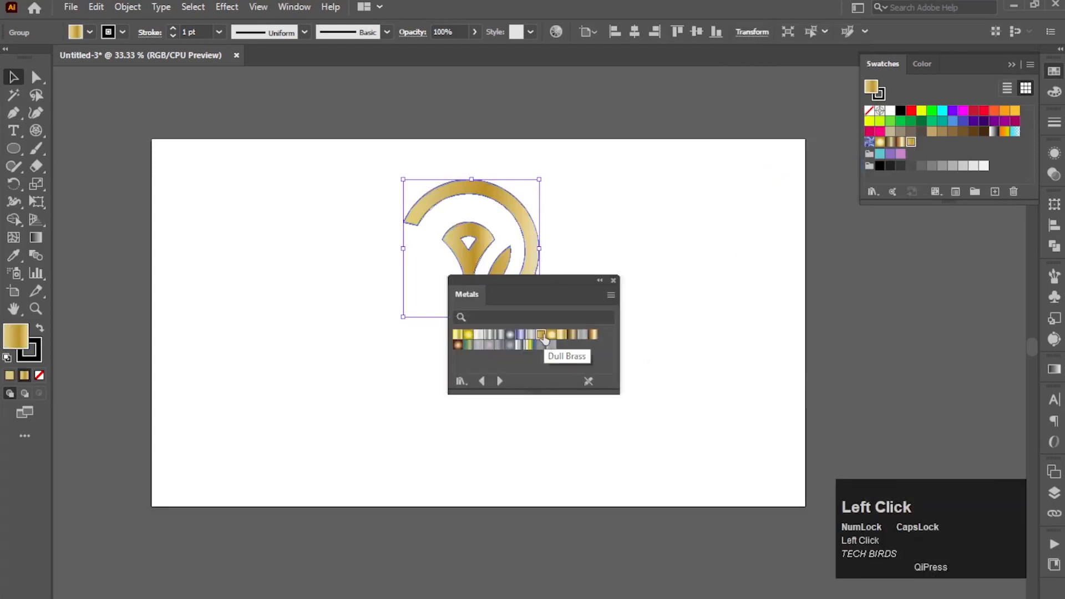
click(571, 336)
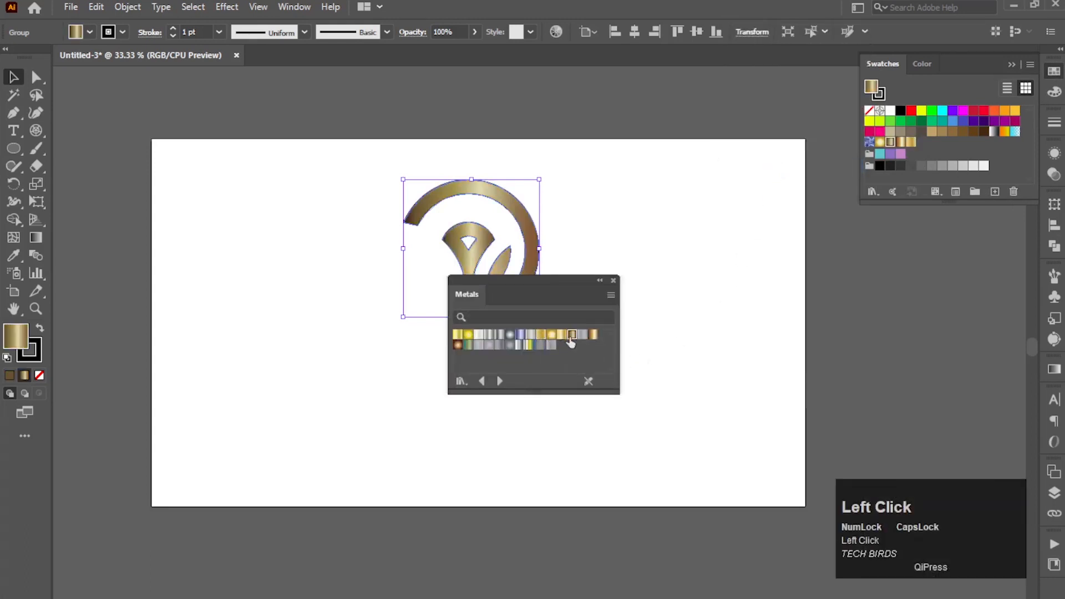
click(582, 336)
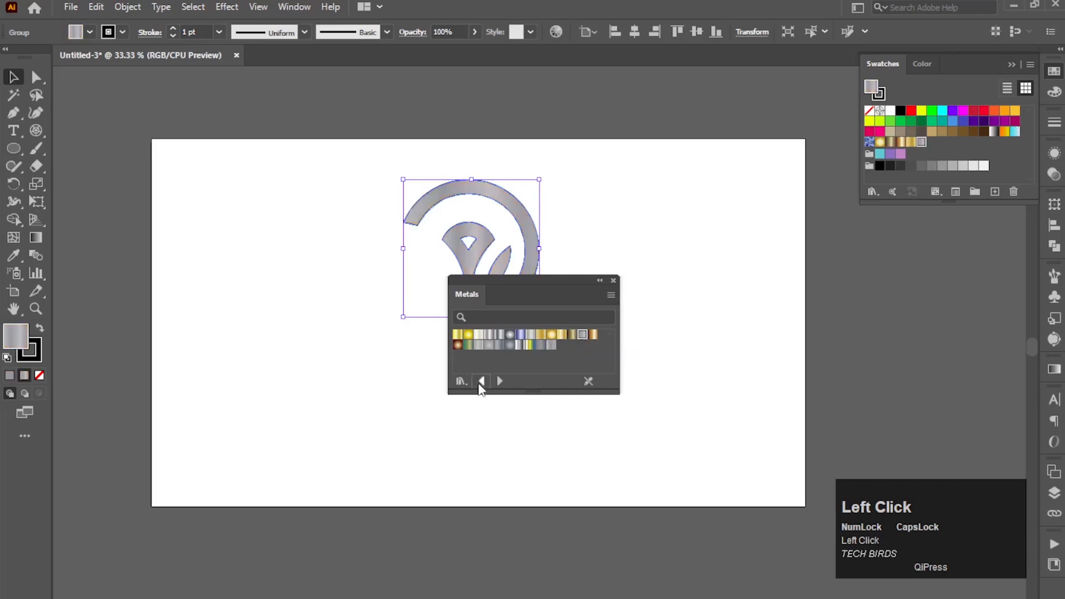
Fill the logo group with the Banana gradient from the Fruits and Vegetables gradient library.
click(481, 381)
click(481, 381)
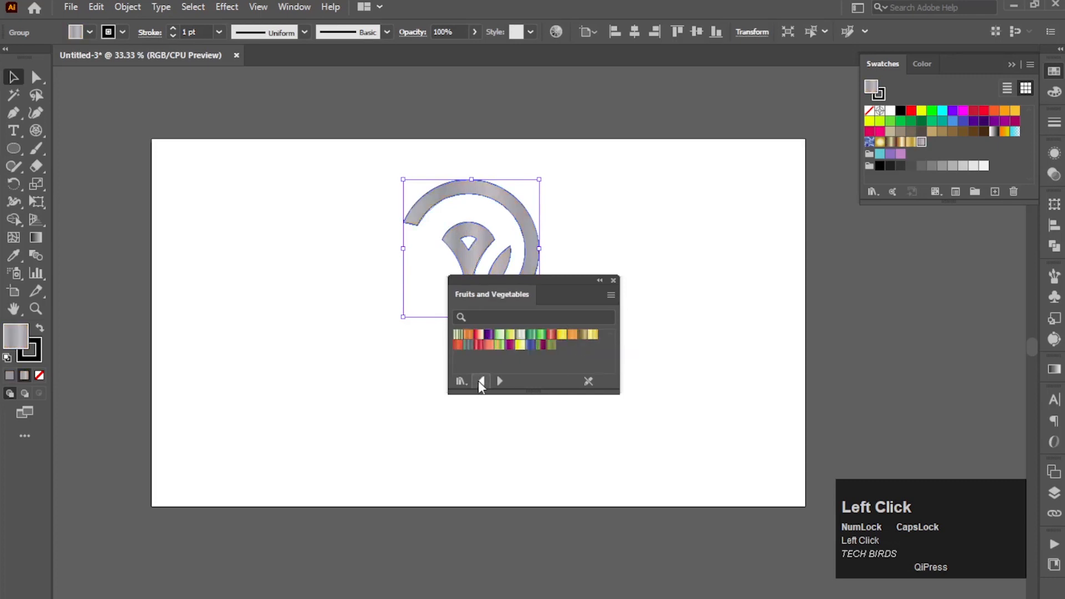
click(592, 335)
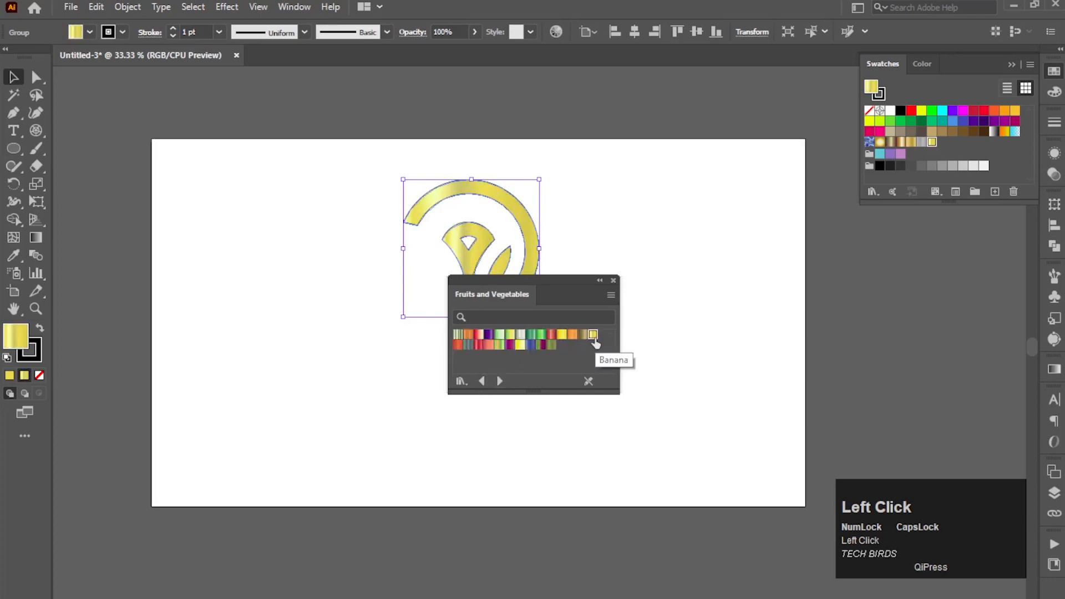
click(612, 280)
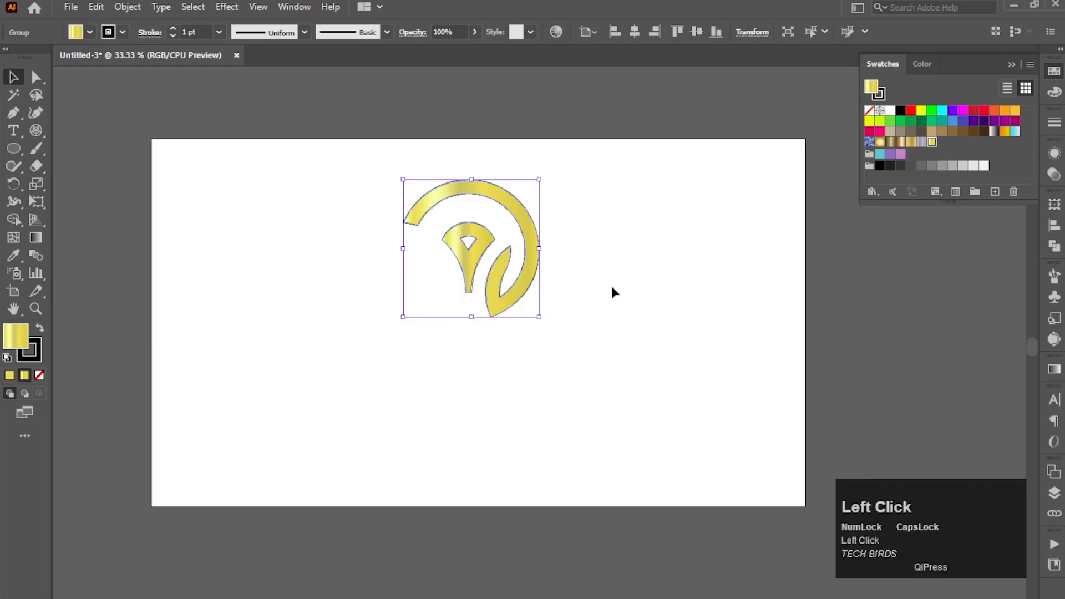
click(213, 240)
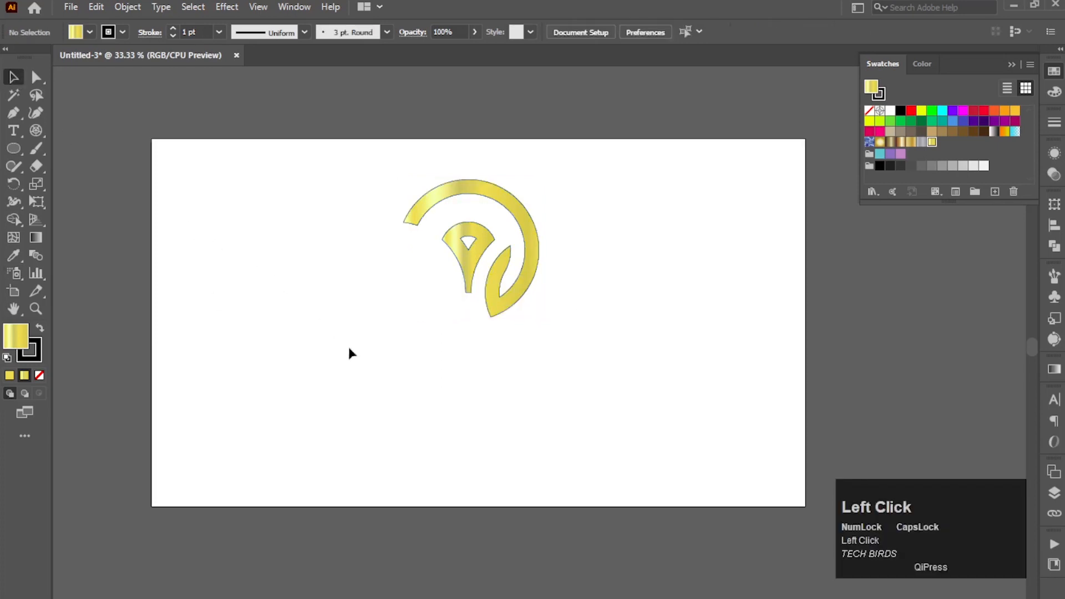
Remove the stroke from the logo group and move the group slightly down and to the right on the artboard.
drag(455, 268, 588, 368)
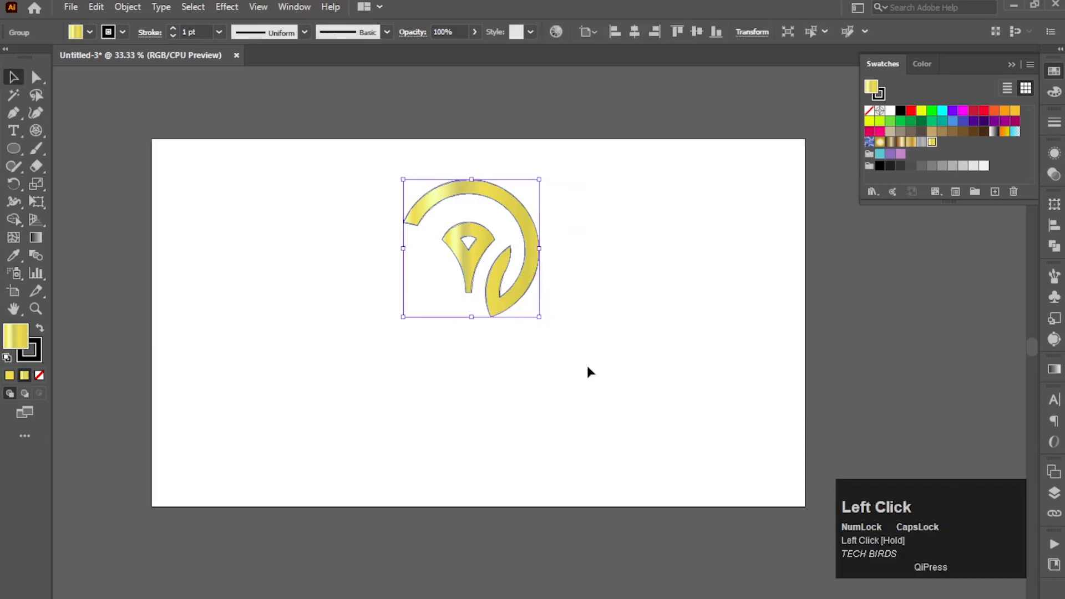
click(122, 31)
click(8, 57)
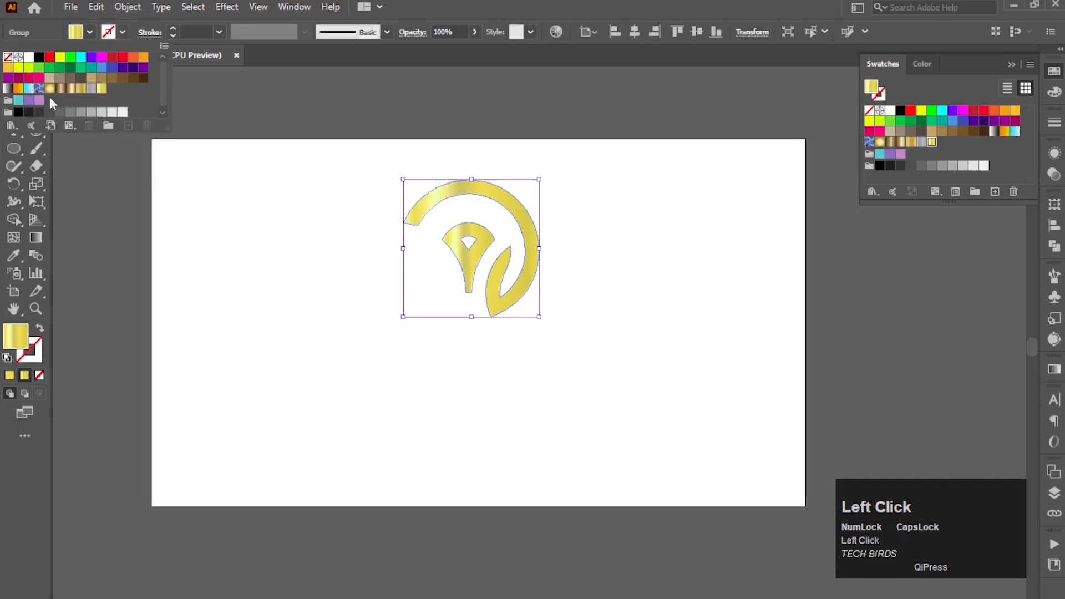
click(359, 240)
drag(378, 164, 576, 321)
drag(511, 277, 534, 286)
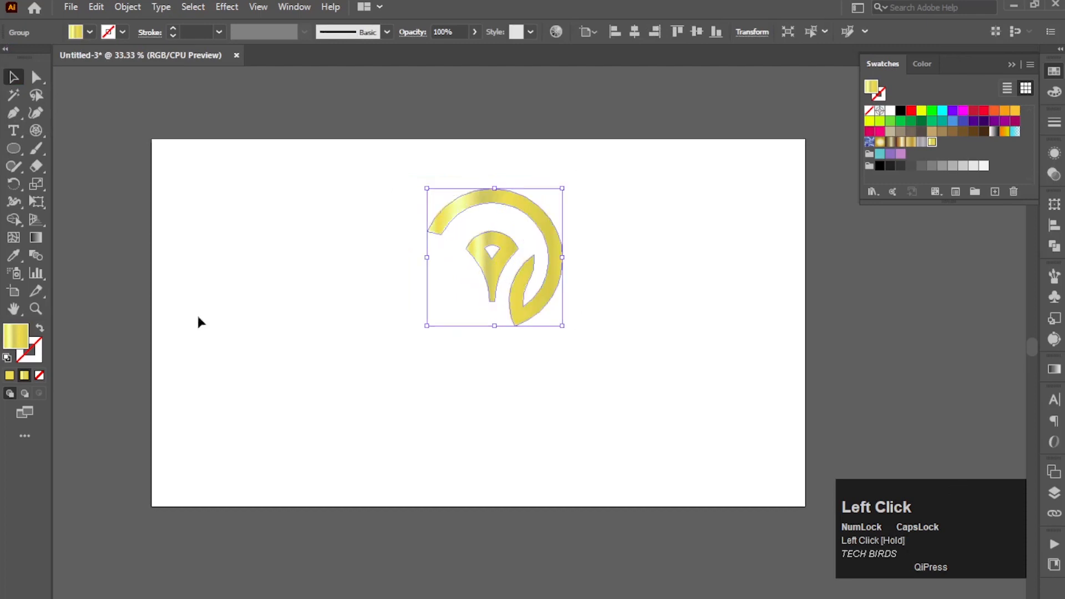
Redirect the logo's gradient with the Gradient tool so it runs vertically from below the logo to above it.
click(35, 240)
drag(491, 332, 492, 181)
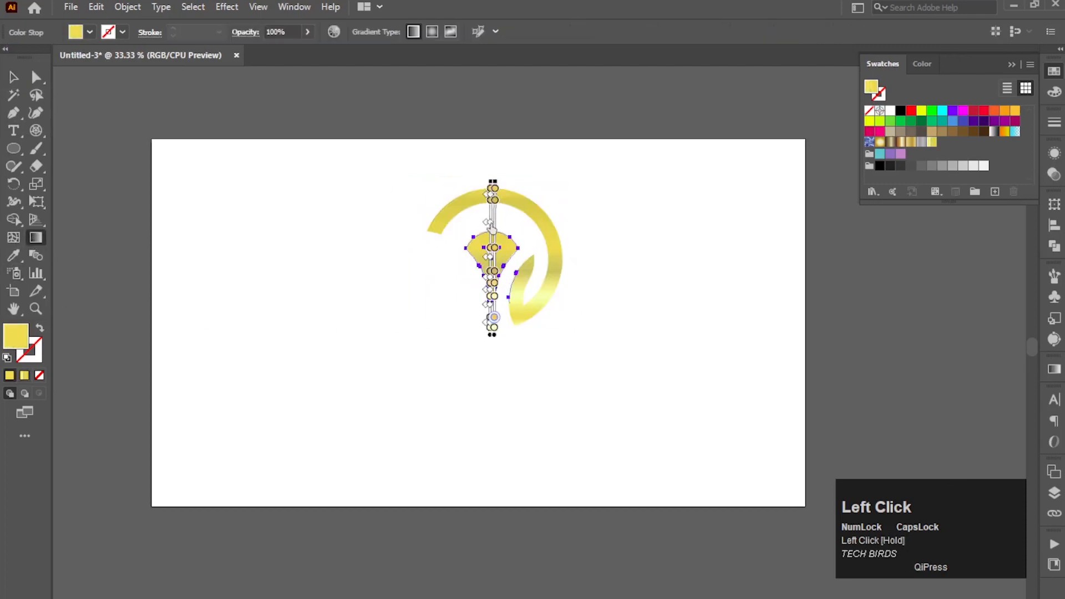
click(14, 77)
click(280, 284)
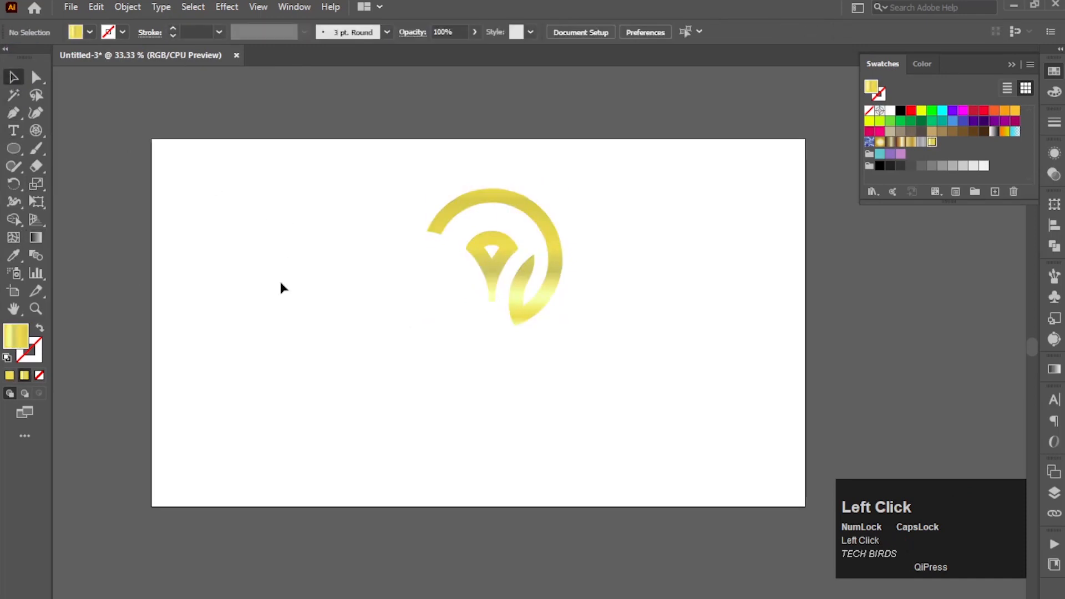
Create a radial repeat of the logo group with 7 instances and move it up so it fits on the artboard.
drag(481, 258, 568, 328)
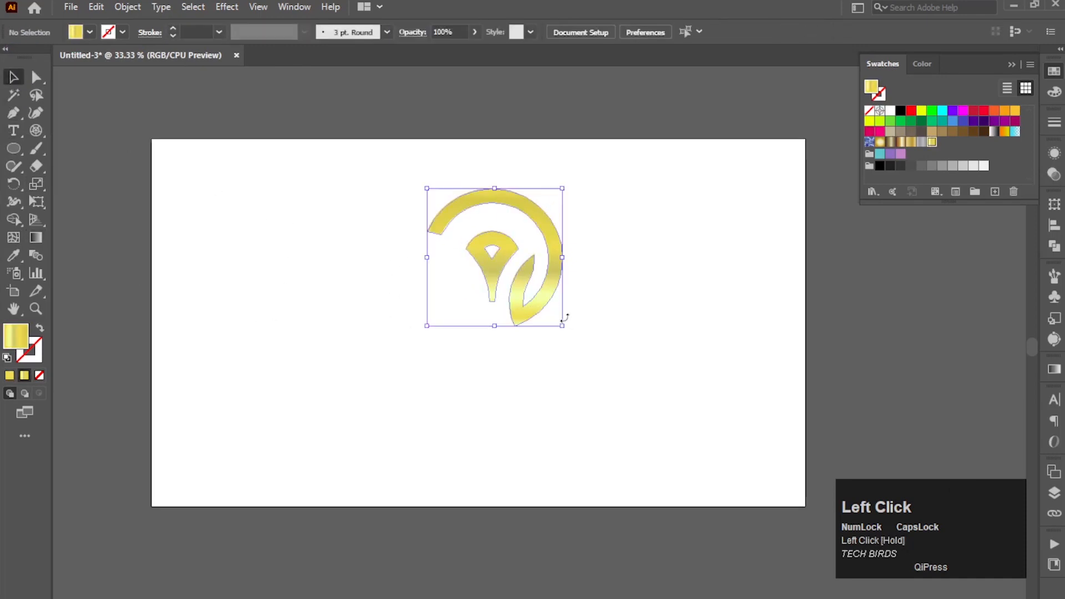
click(127, 7)
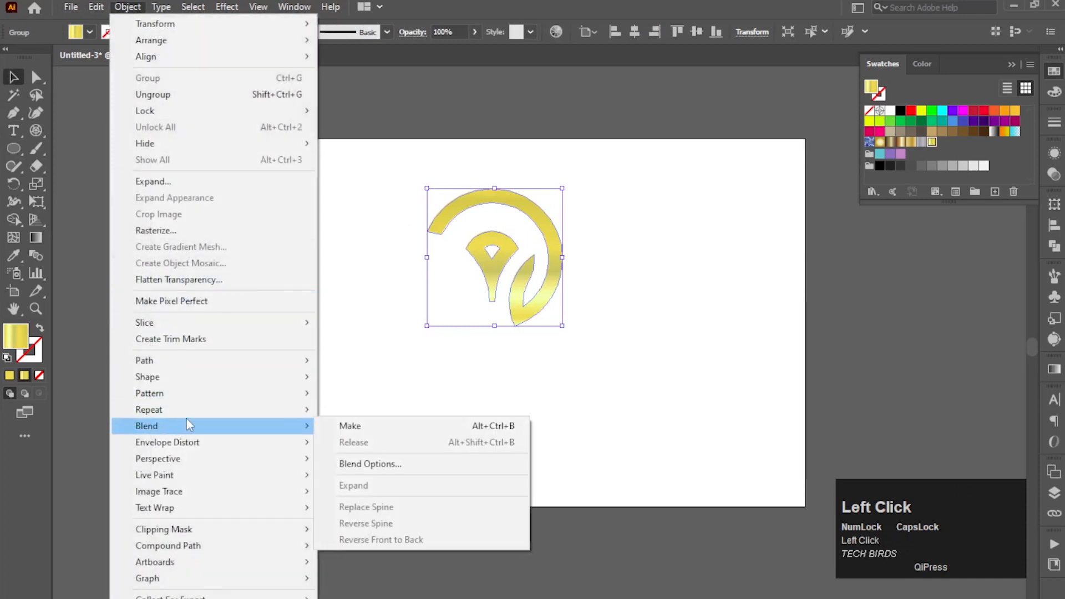
mouse_move(195, 410)
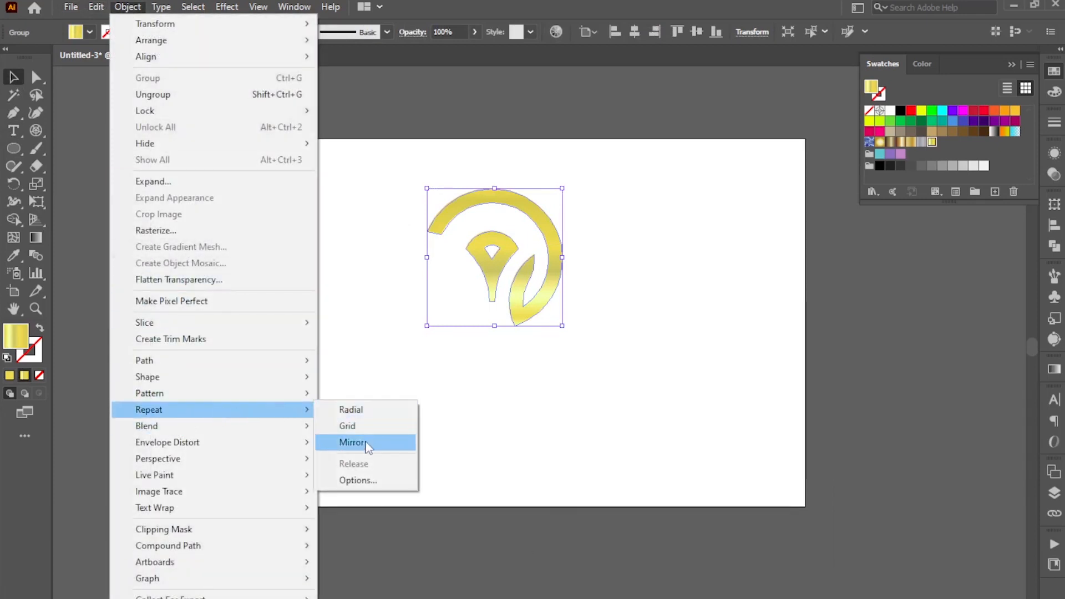
click(355, 409)
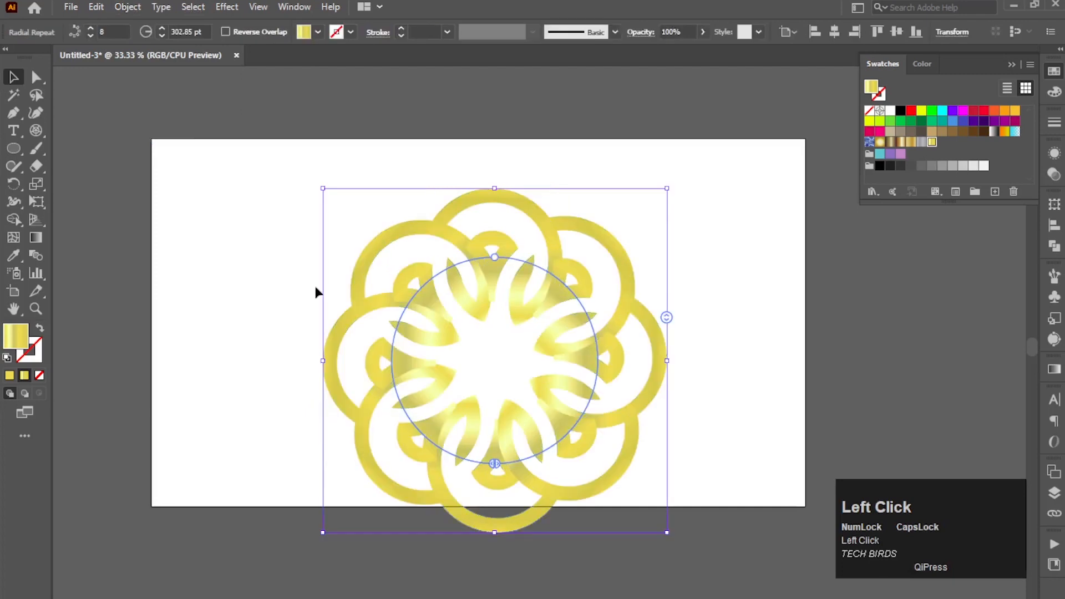
scroll(117, 31, down, 1)
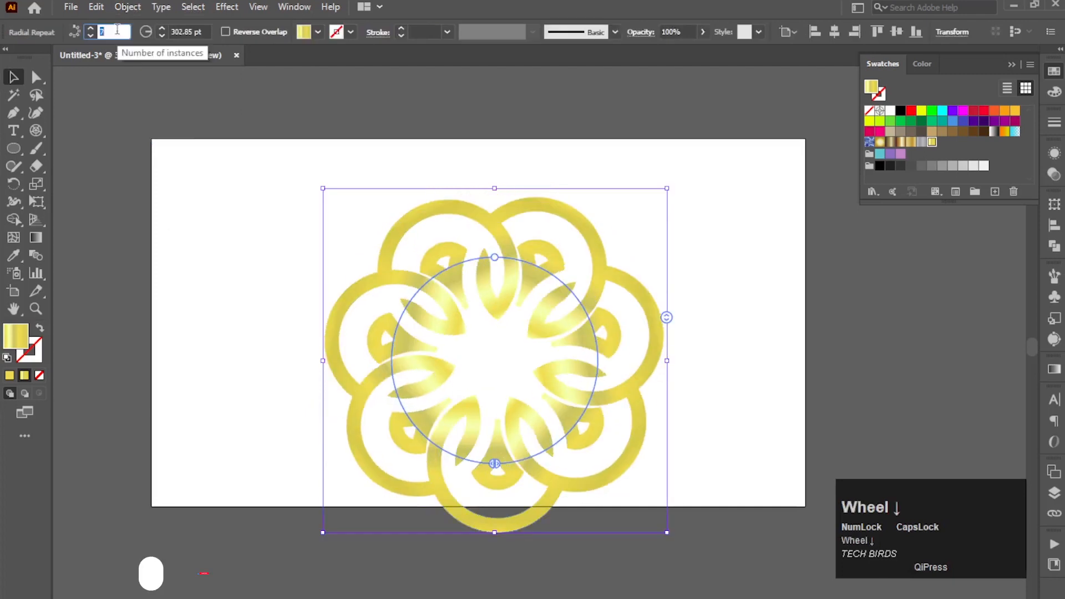
click(14, 77)
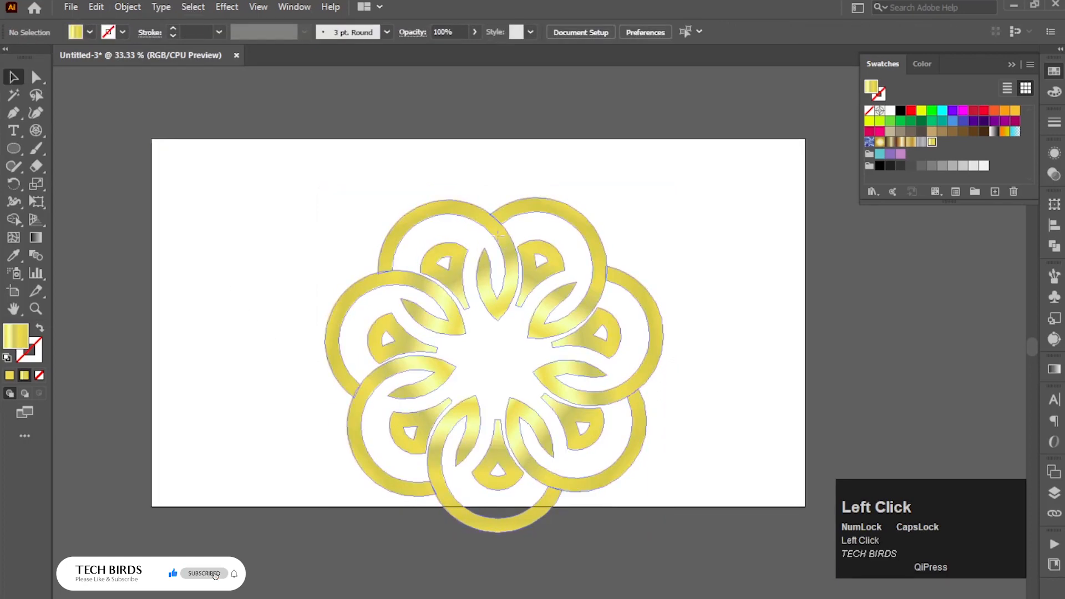
drag(497, 235, 472, 186)
click(217, 298)
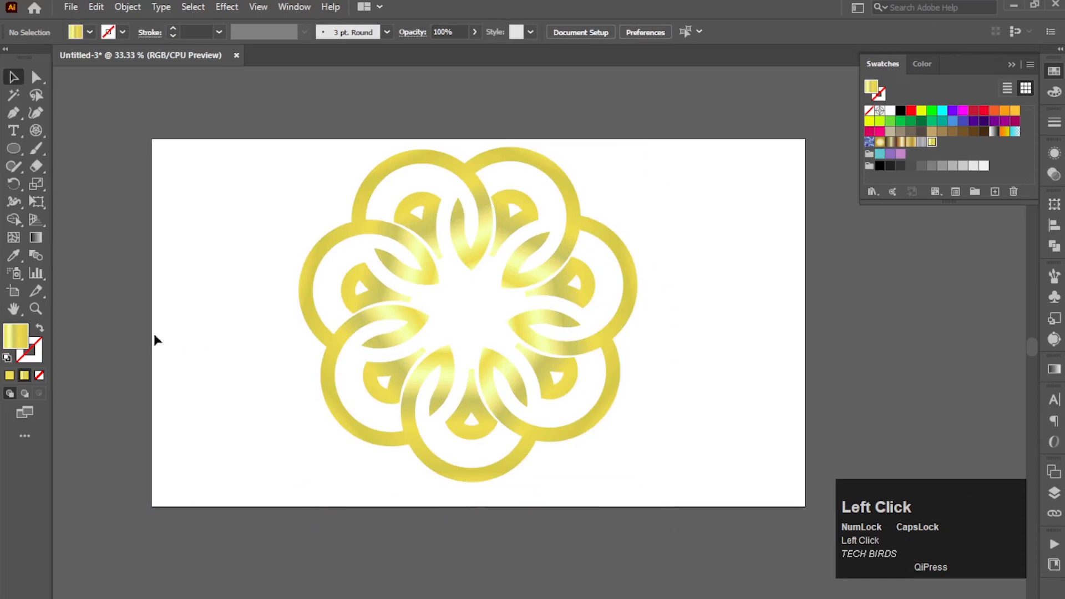
Draw a circle from the centre of the radial pattern and scale it down slightly to clear the surrounding petals.
click(16, 149)
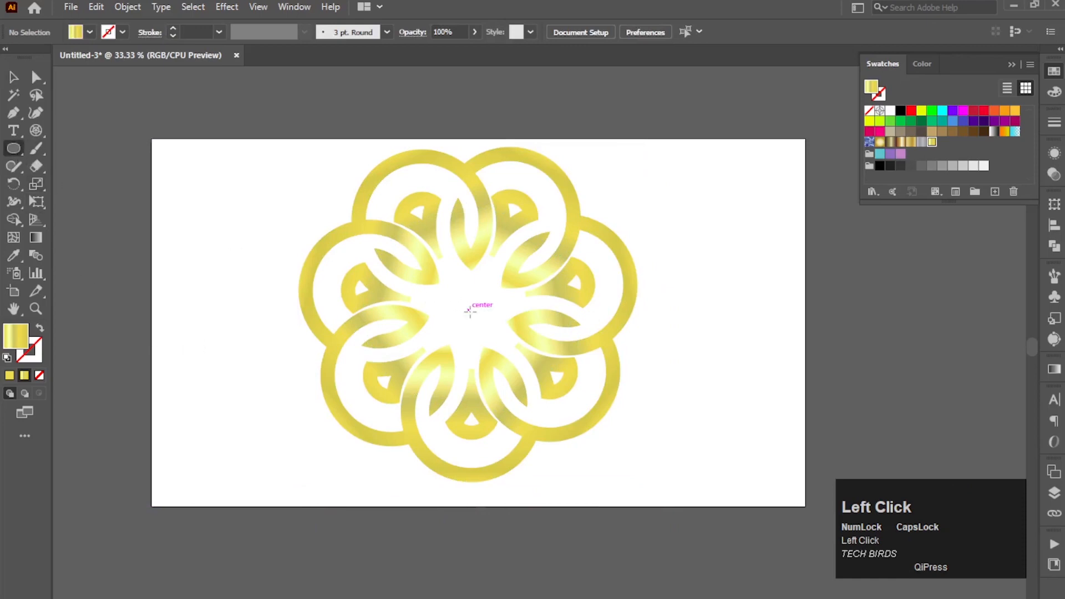
drag(469, 310, 499, 350)
click(14, 77)
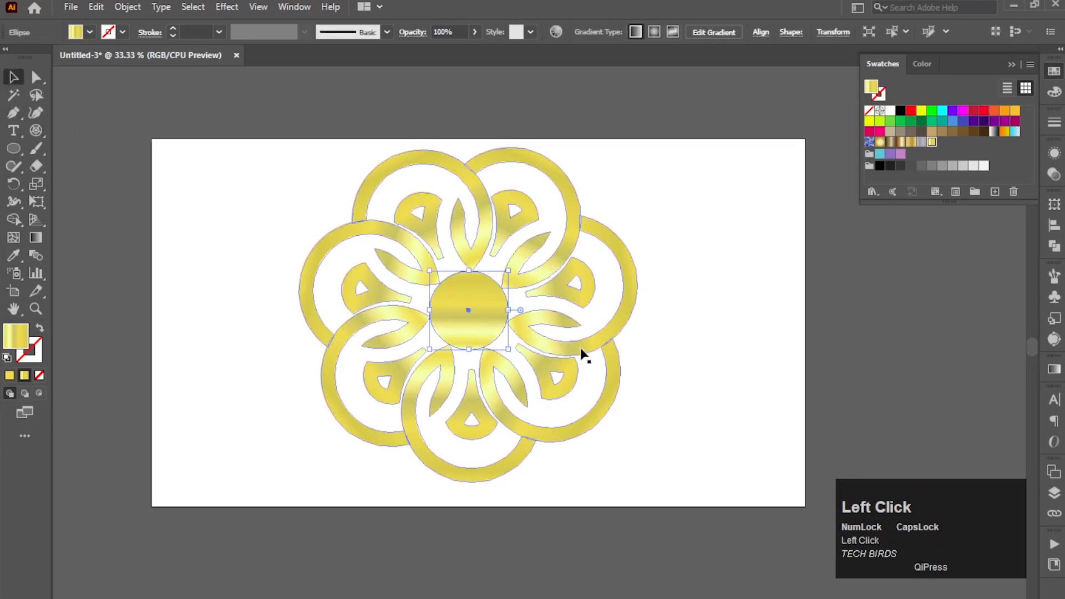
drag(509, 348, 503, 344)
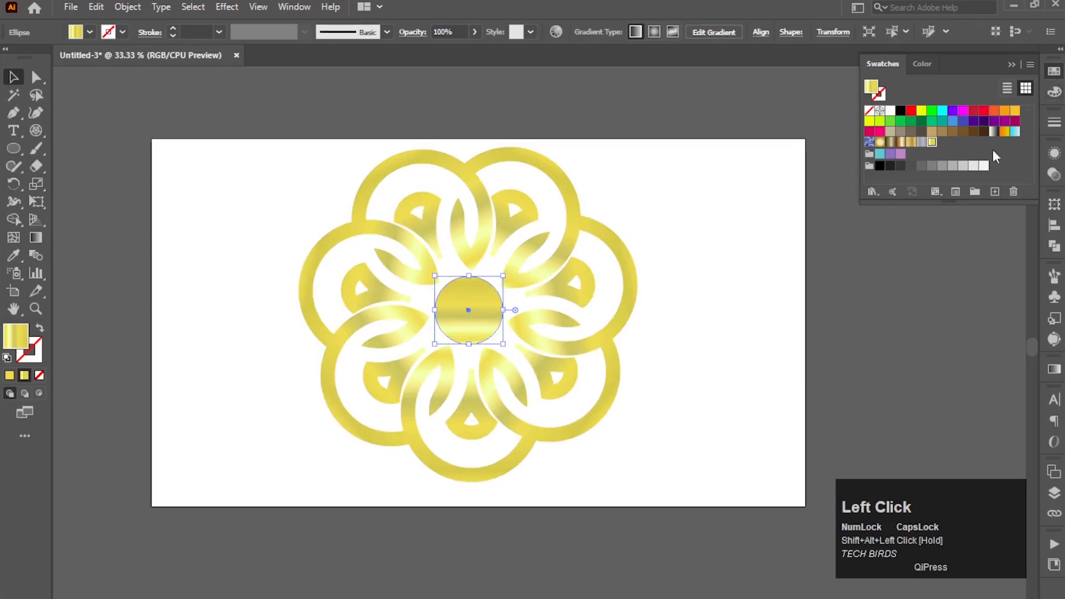
Fill the centre circle with the Ruby gradient from the Gems and Jewels gradient library.
click(873, 192)
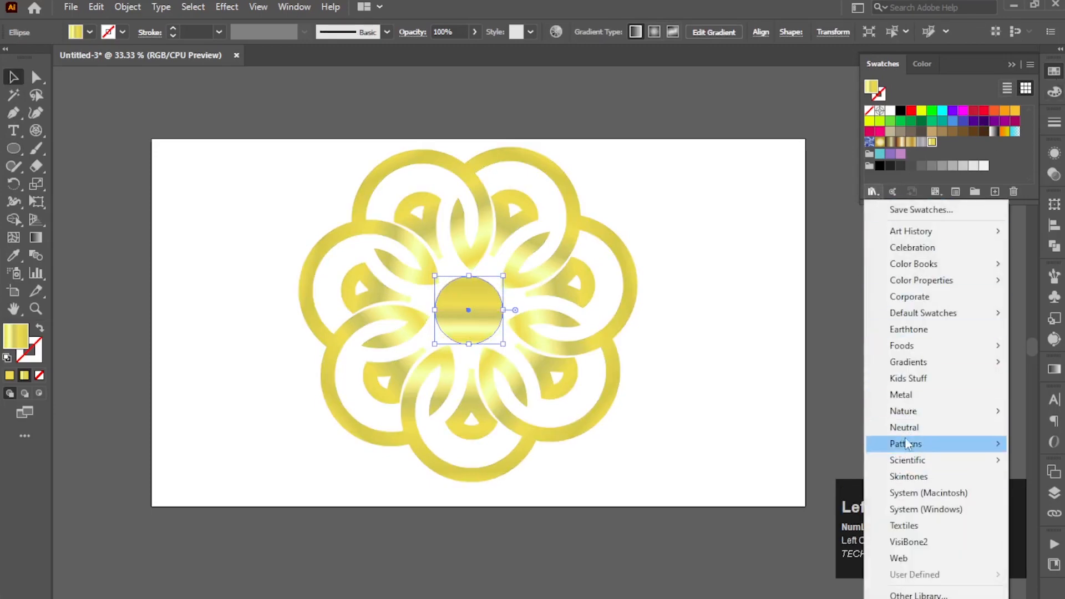
mouse_move(919, 370)
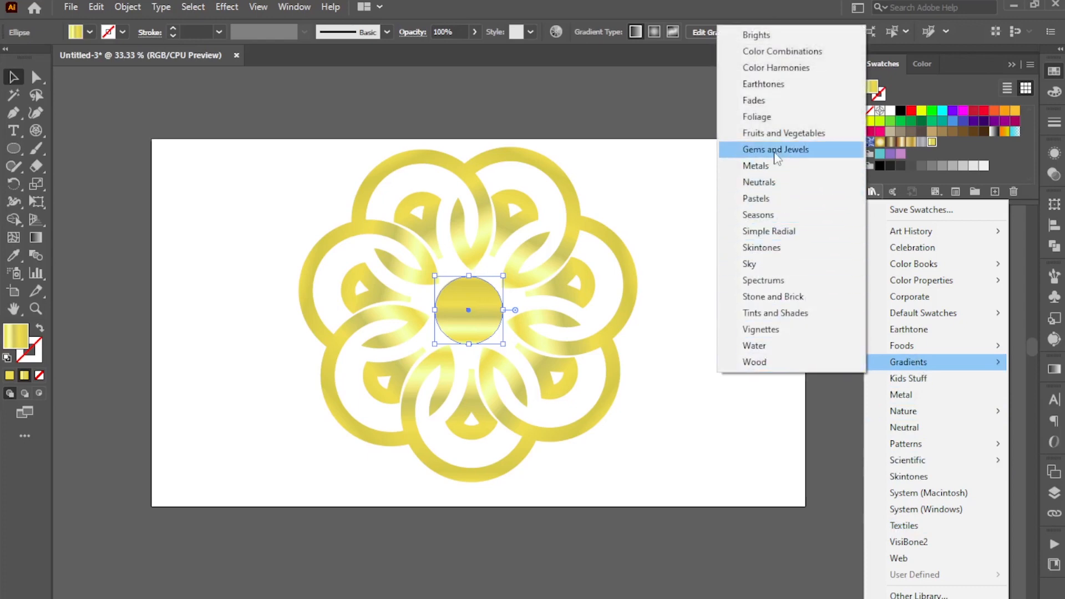
click(777, 154)
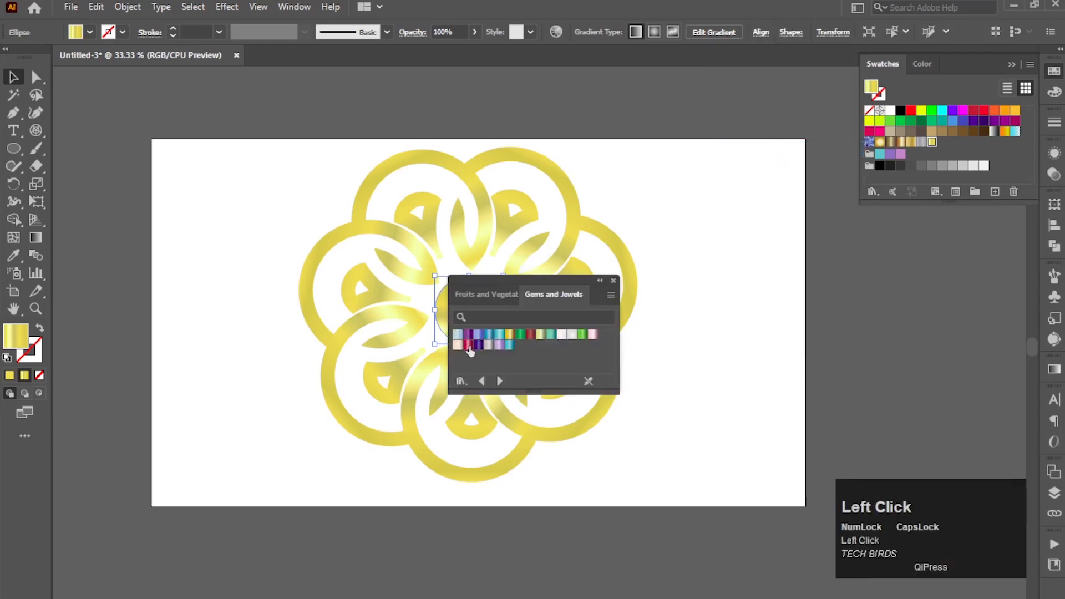
click(467, 345)
click(600, 280)
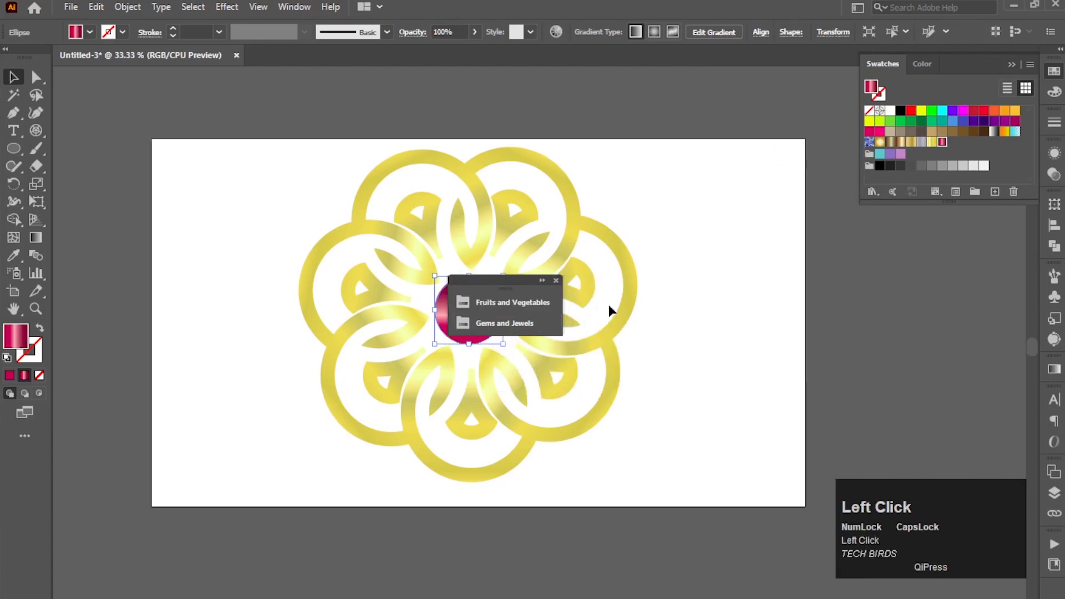
click(556, 282)
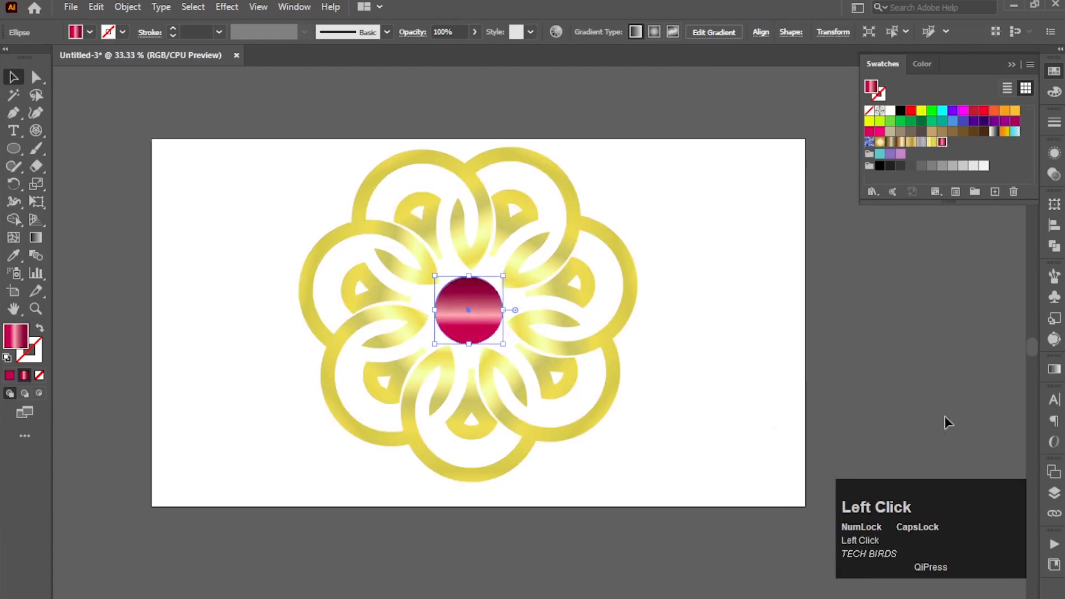
Change the centre circle's gradient type to radial.
click(1054, 369)
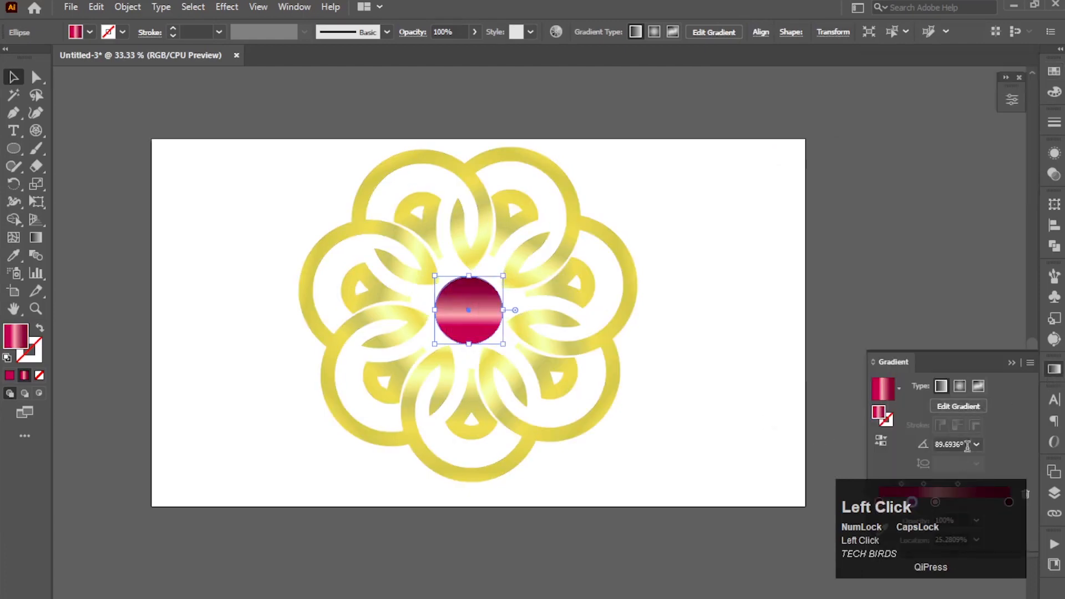
drag(986, 363, 921, 235)
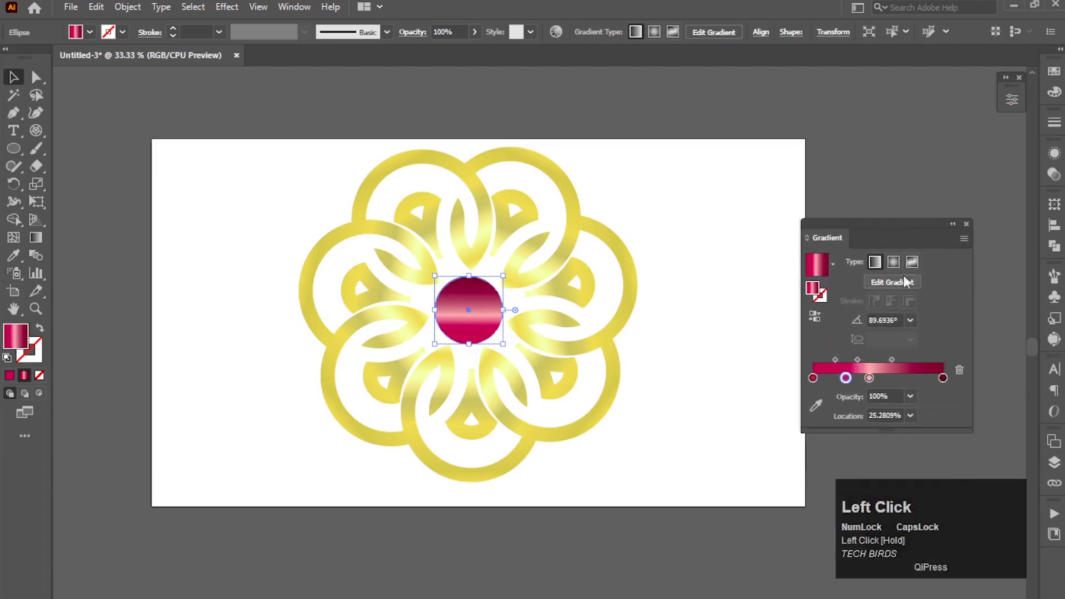
click(893, 262)
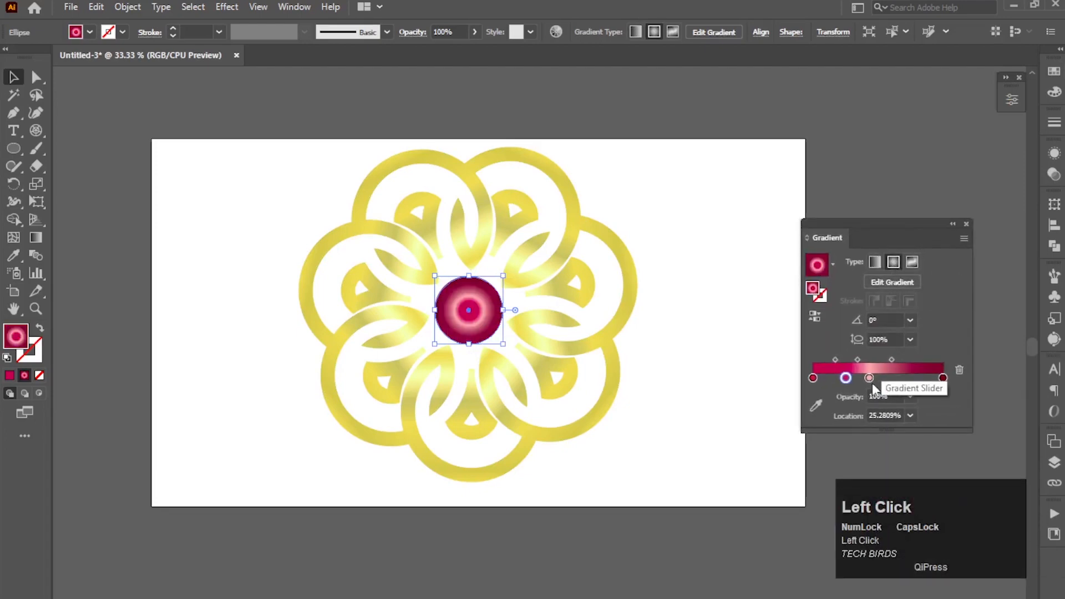
Reduce the circle's radial gradient to crimson and light pink stops, shift its midpoint and reverse it so pink is in the middle.
drag(869, 378, 882, 419)
drag(942, 380, 940, 427)
drag(901, 378, 954, 381)
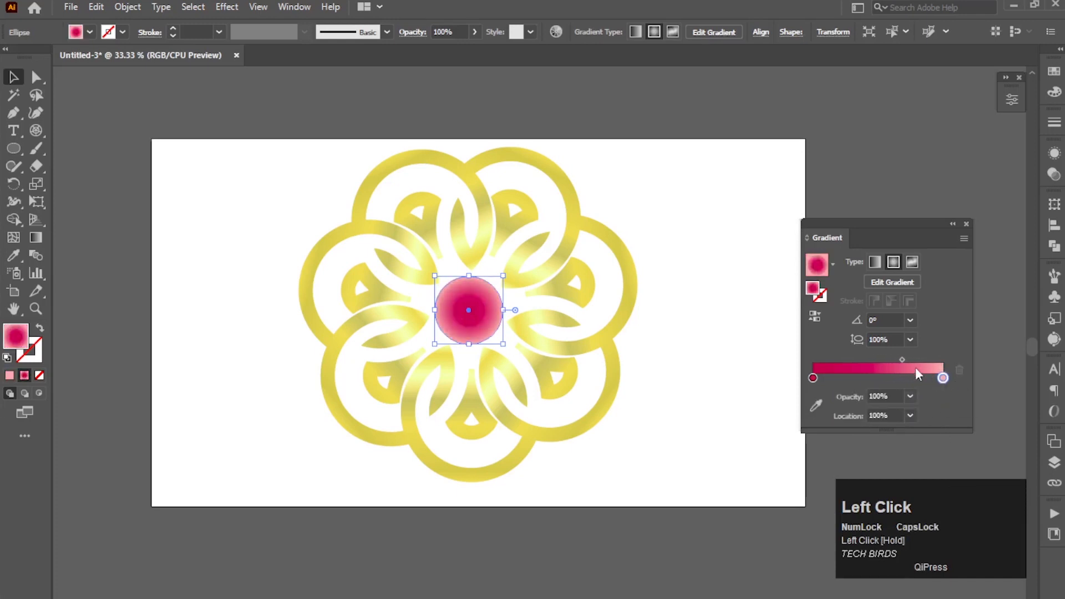
drag(900, 359, 886, 362)
click(814, 316)
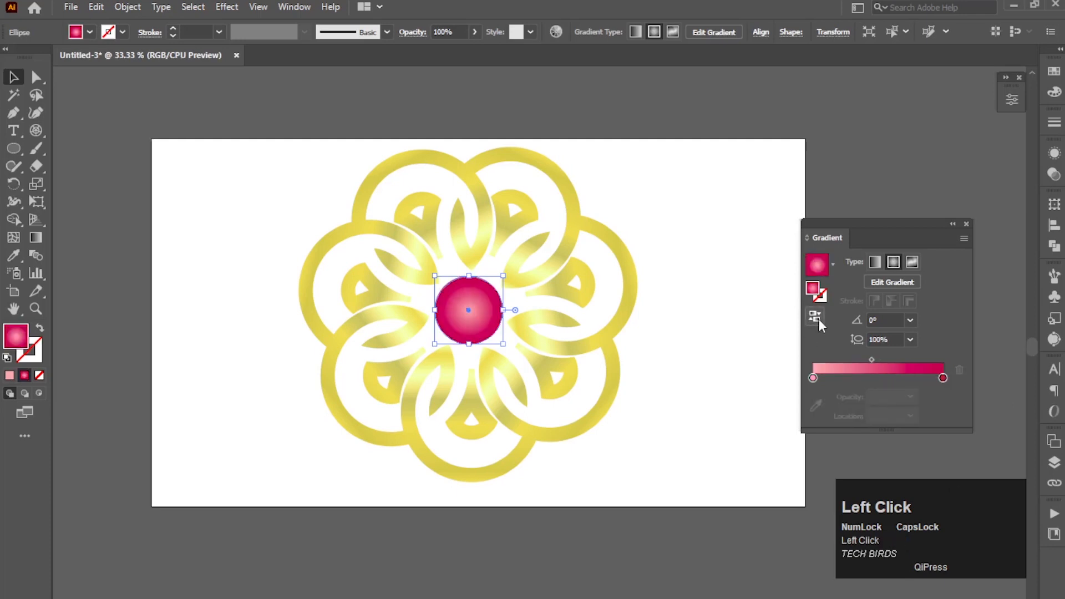
click(756, 380)
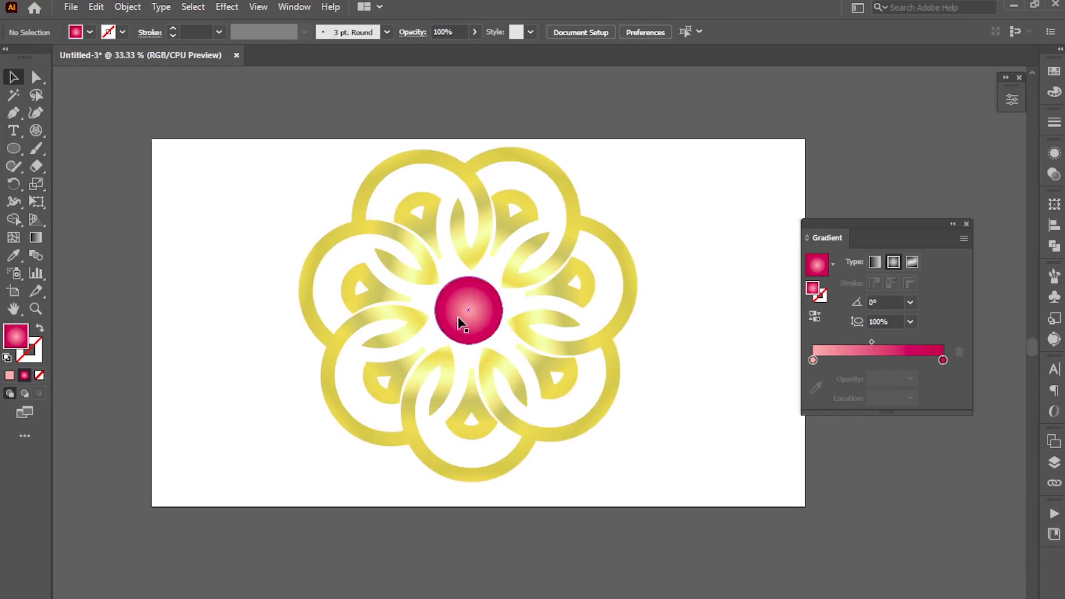
Copy the centre circle in place and resize the copy to a smaller, flattened ellipse inside the circle's upper half.
click(468, 304)
click(94, 7)
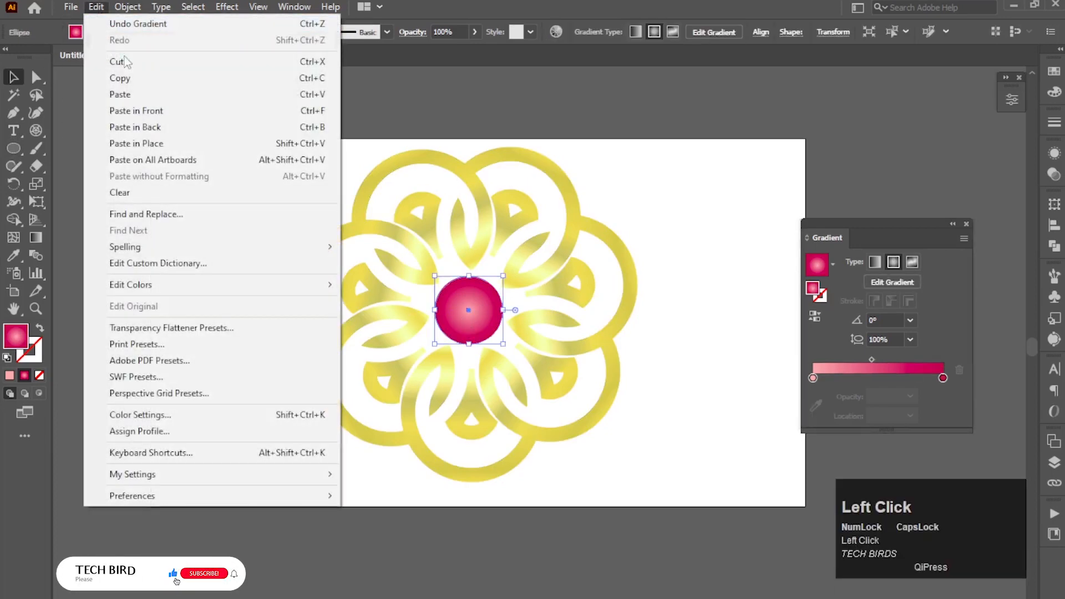
click(92, 78)
click(97, 8)
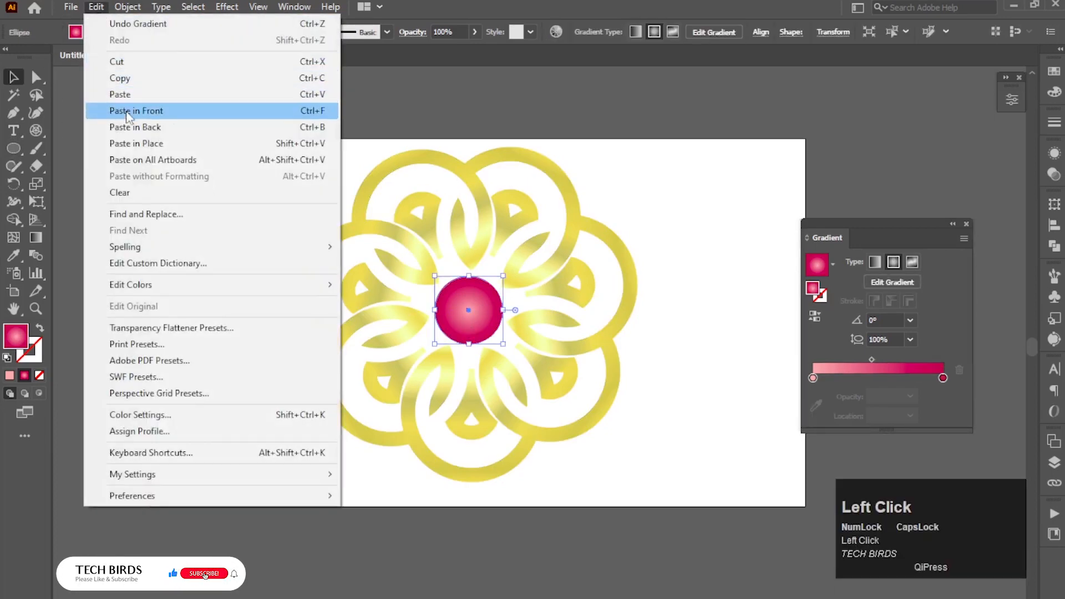
click(136, 143)
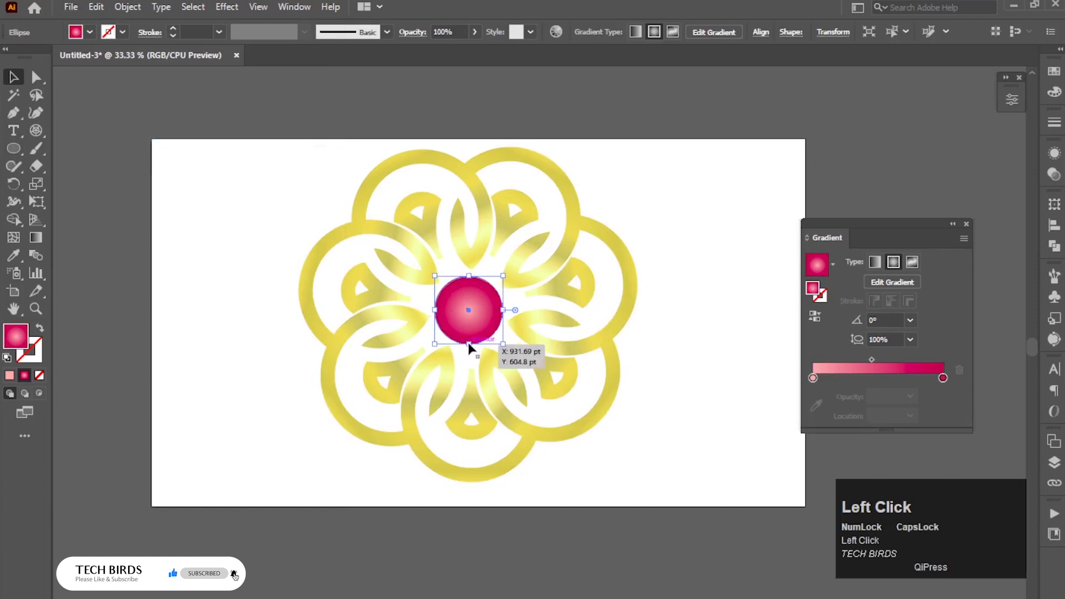
drag(471, 344, 513, 286)
alt+scroll(477, 300, up, 1)
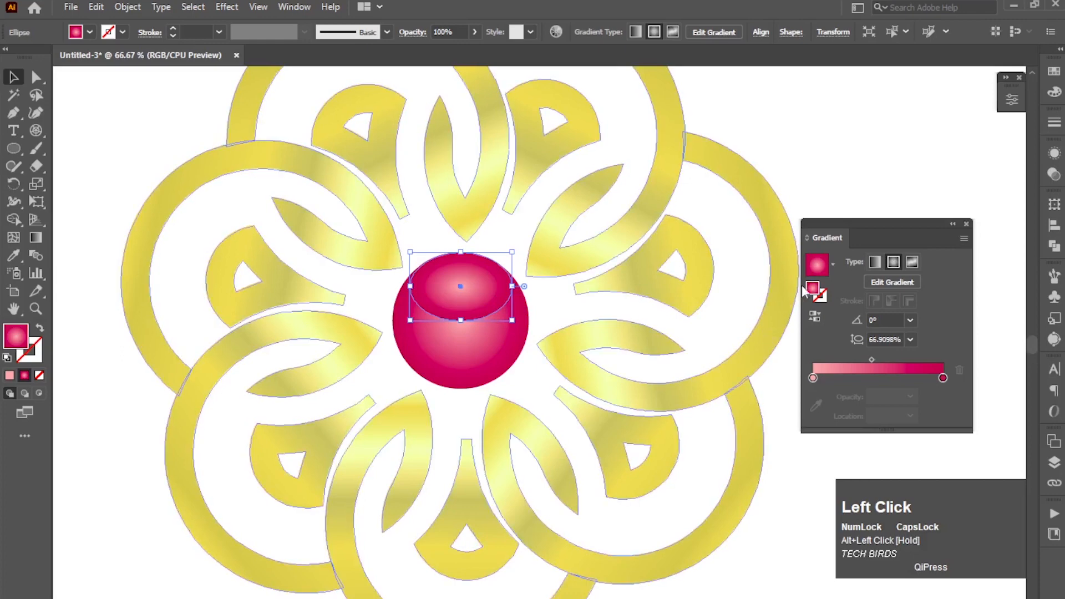
Fill the small ellipse on the gem with the preset gradient that fades from cyan to transparent.
click(833, 265)
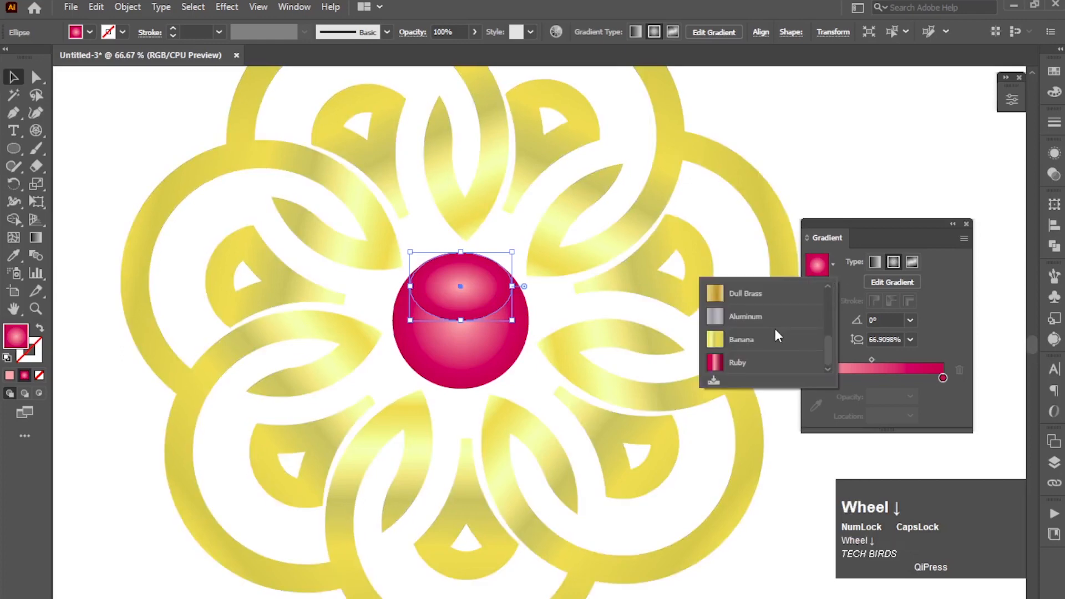
scroll(777, 328, up, 3)
click(760, 340)
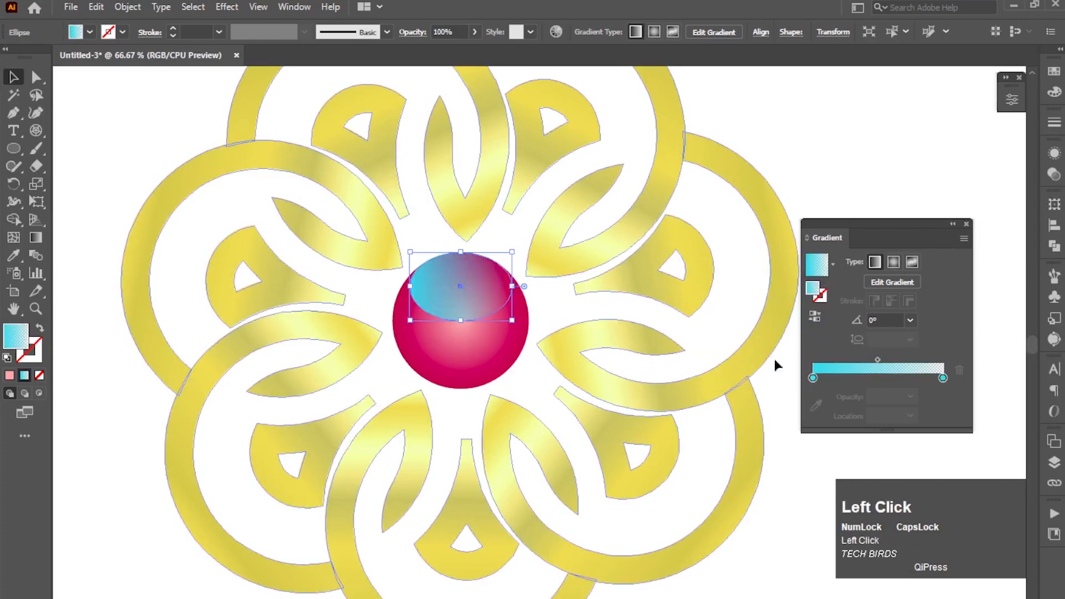
Recolour both stops of the ellipse's fading gradient to white.
double_click(812, 378)
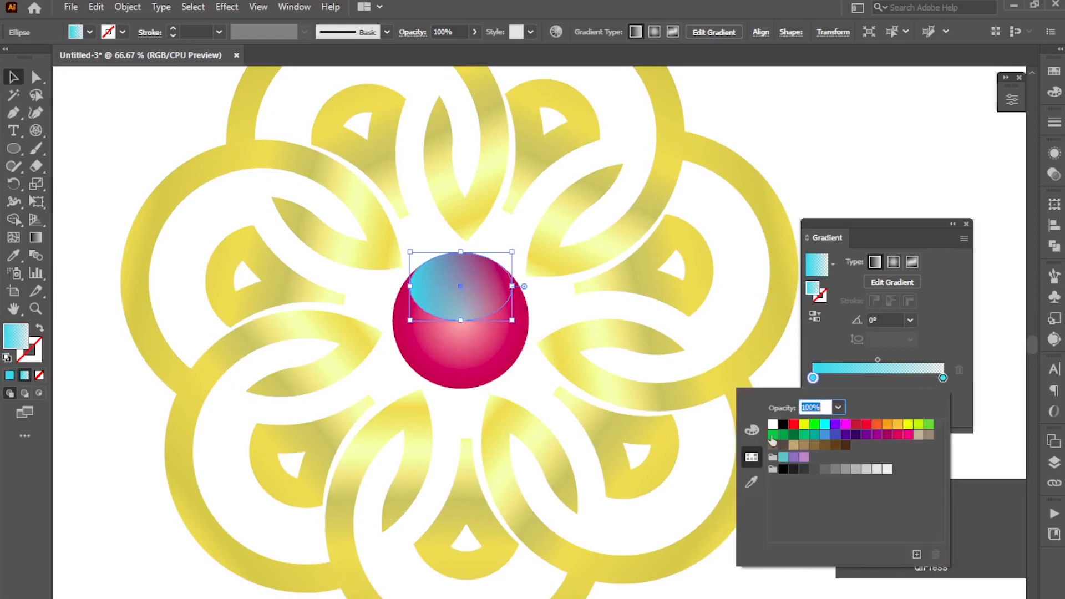
click(773, 425)
click(943, 378)
double_click(943, 378)
click(772, 425)
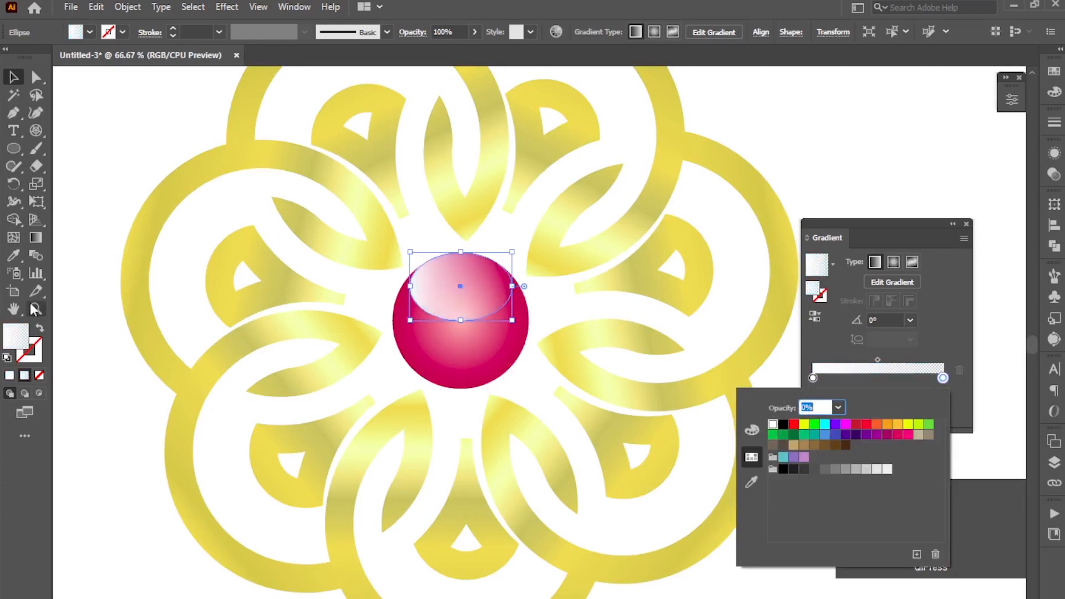
click(333, 279)
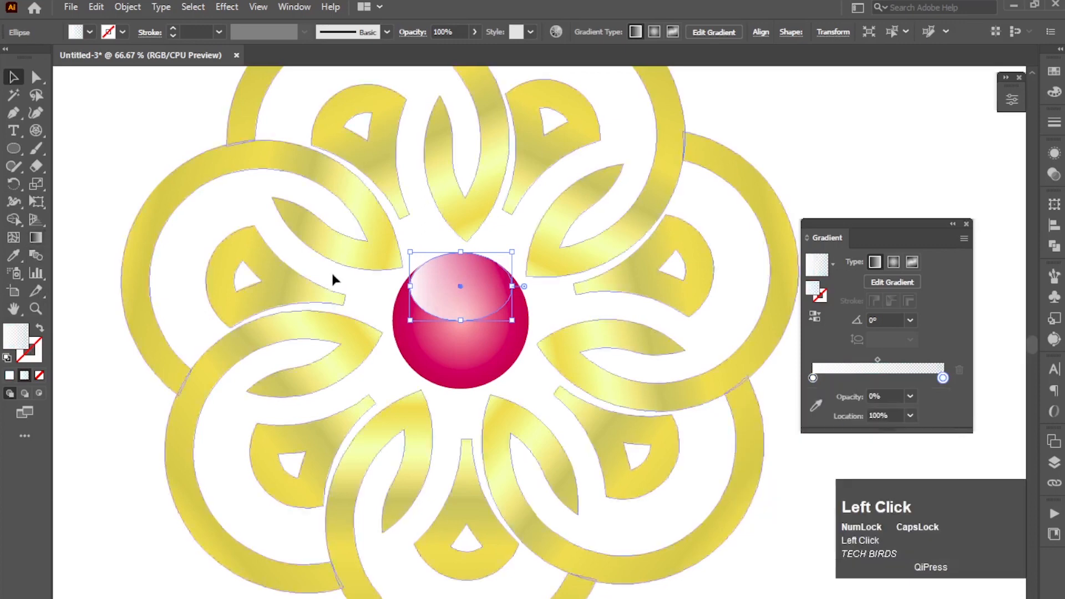
Redirect the ellipse's white gradient to fade downward from above the gem, and shift its midpoint toward the transparent end.
click(36, 238)
drag(469, 228, 468, 316)
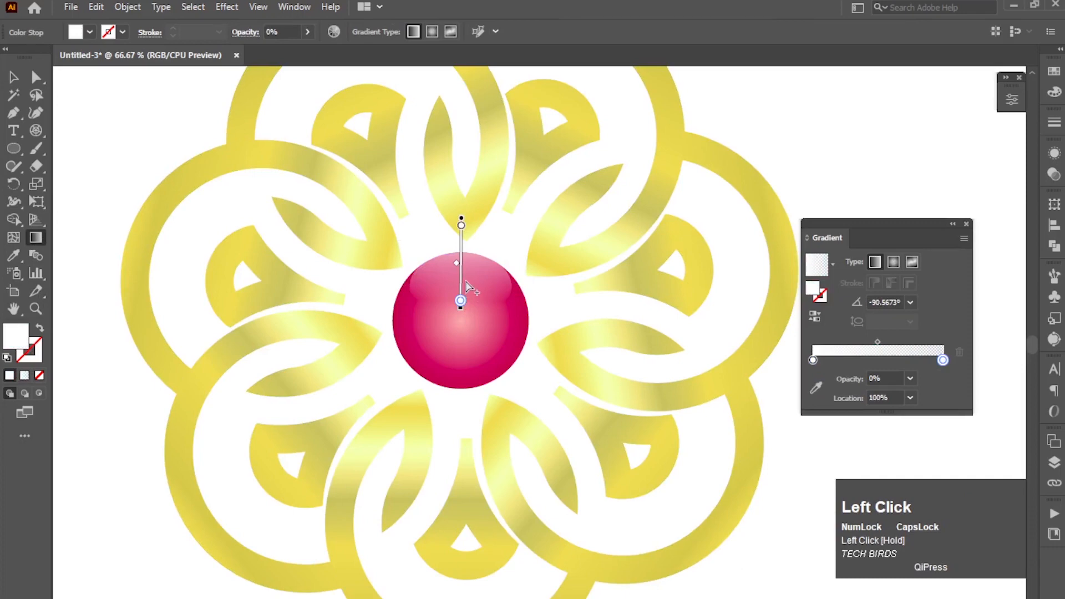
drag(456, 264, 455, 280)
click(14, 77)
click(112, 133)
Draw a rectangle covering the whole artboard and fill it with black.
scroll(148, 147, down, 2)
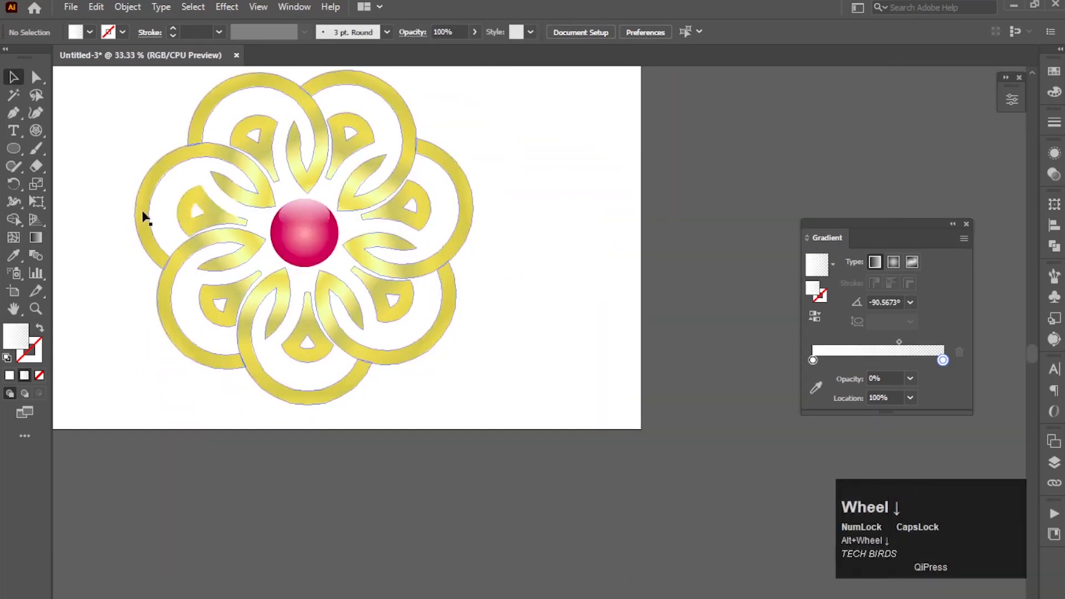
drag(107, 169, 190, 217)
drag(13, 148, 729, 489)
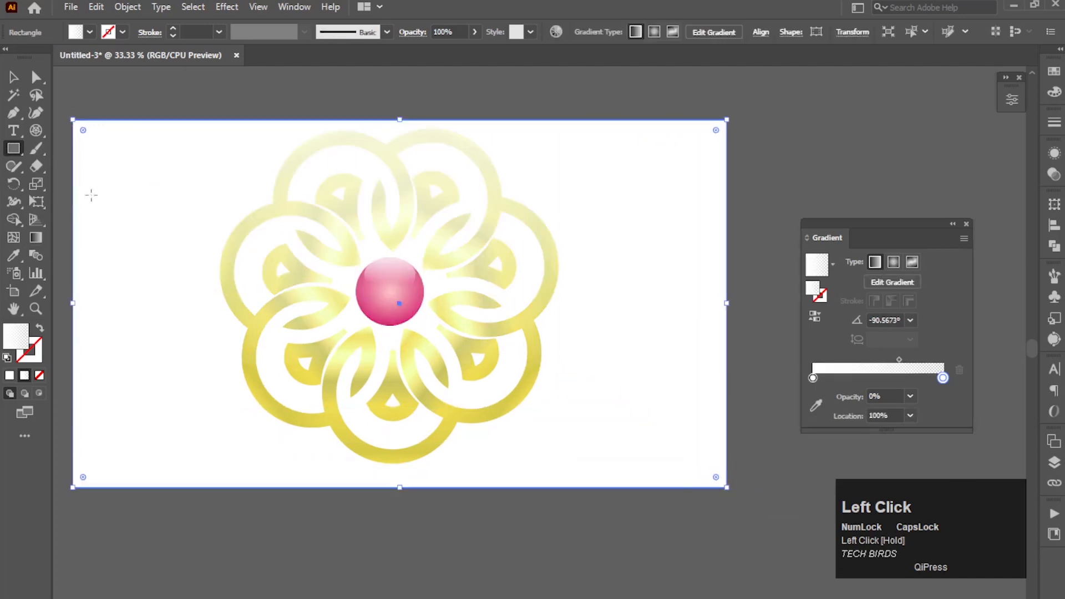
click(89, 33)
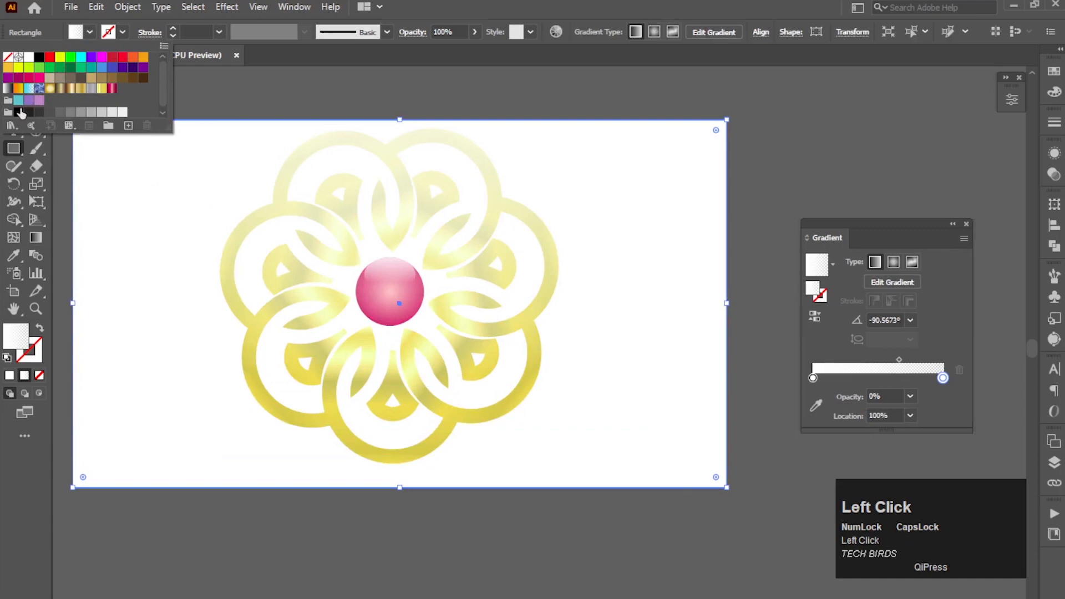
click(18, 113)
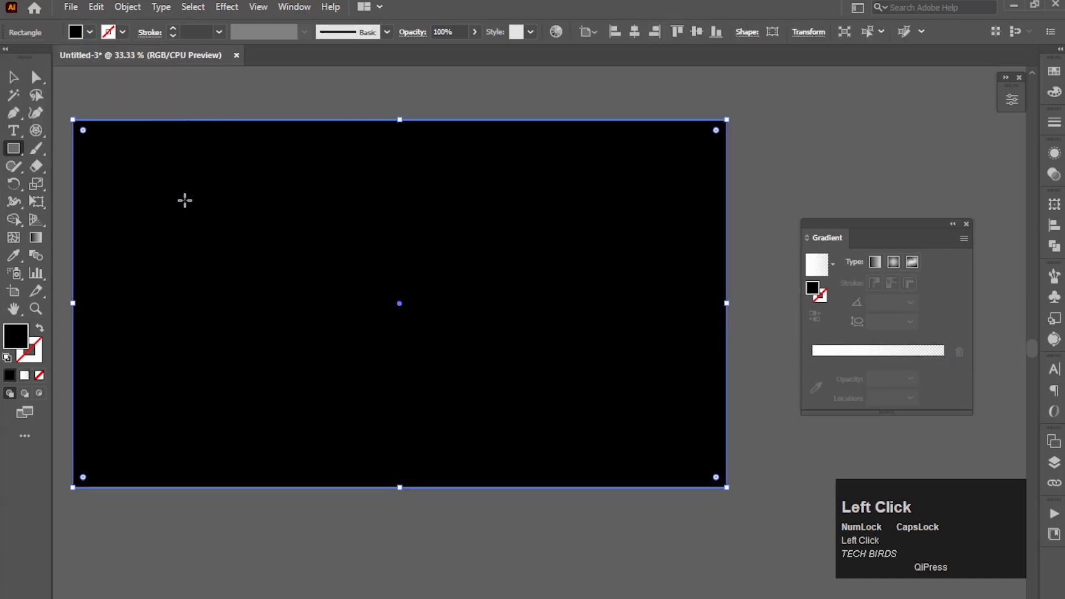
Send the black rectangle to the back, behind the logo artwork.
click(13, 78)
right_click(209, 168)
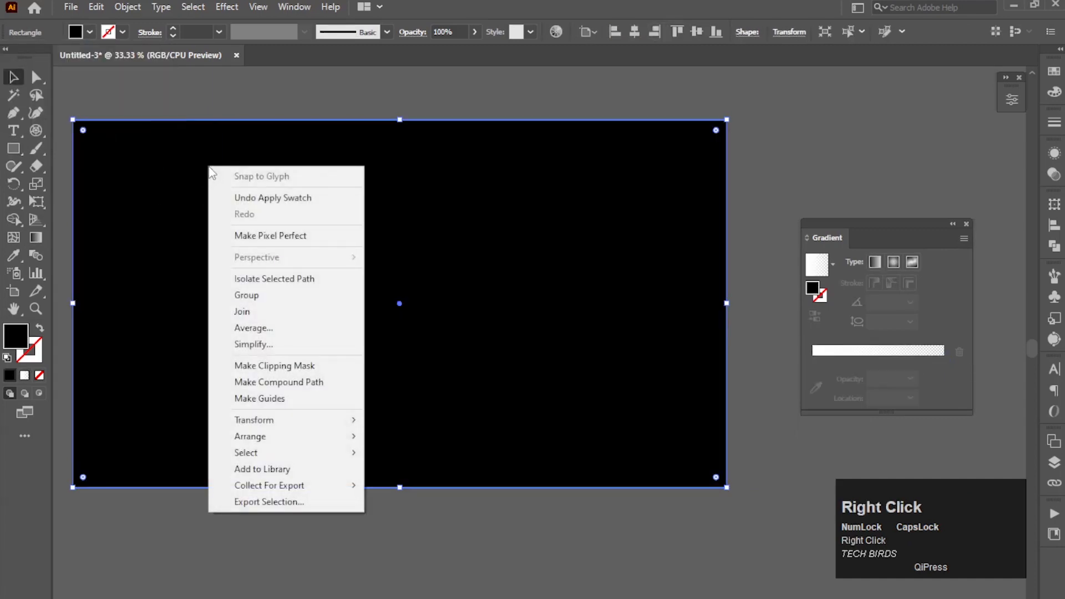
mouse_move(295, 436)
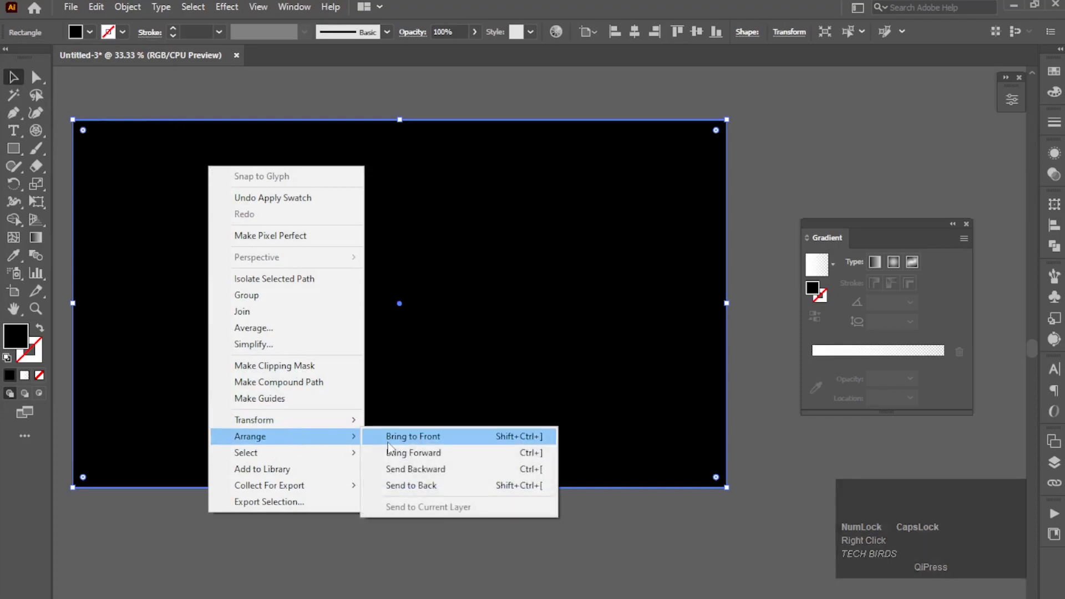